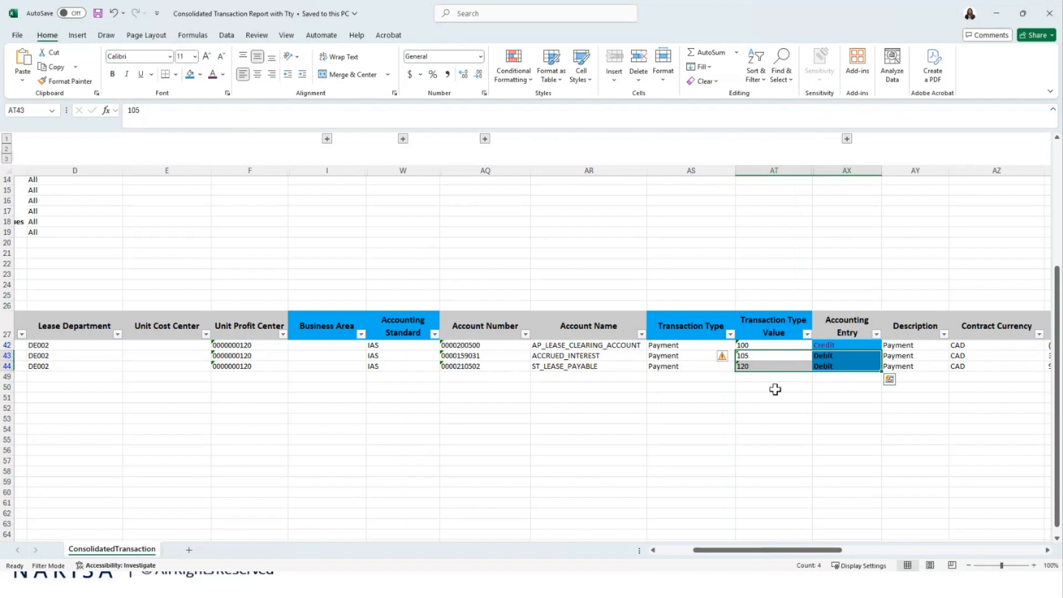
{"action": "key", "text": "alt+Tab"}
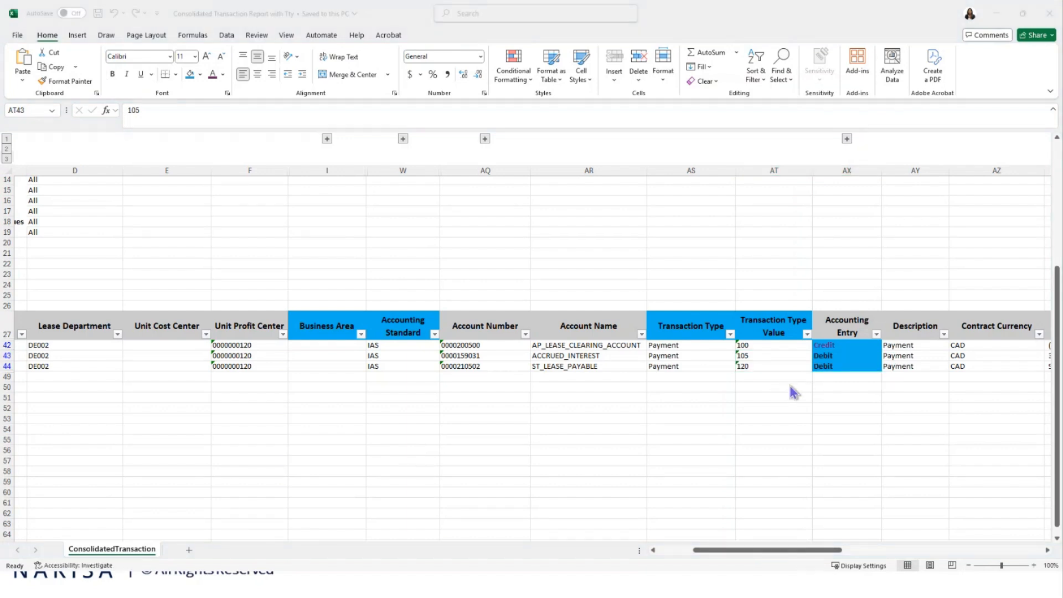
{"action": "key", "text": "alt+Tab"}
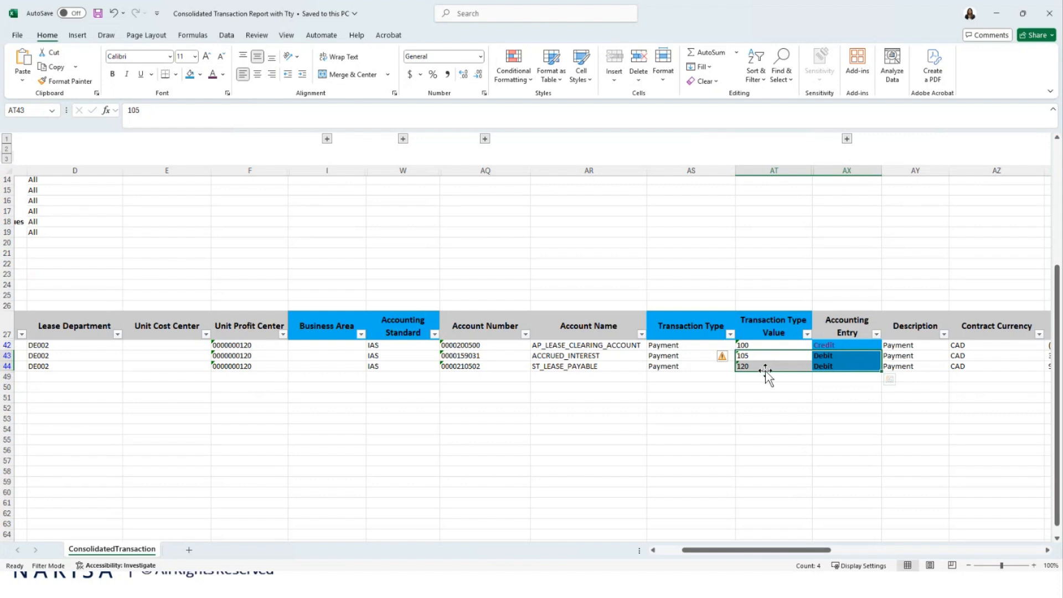
{"action": "left_click", "coordinate": [767, 395]}
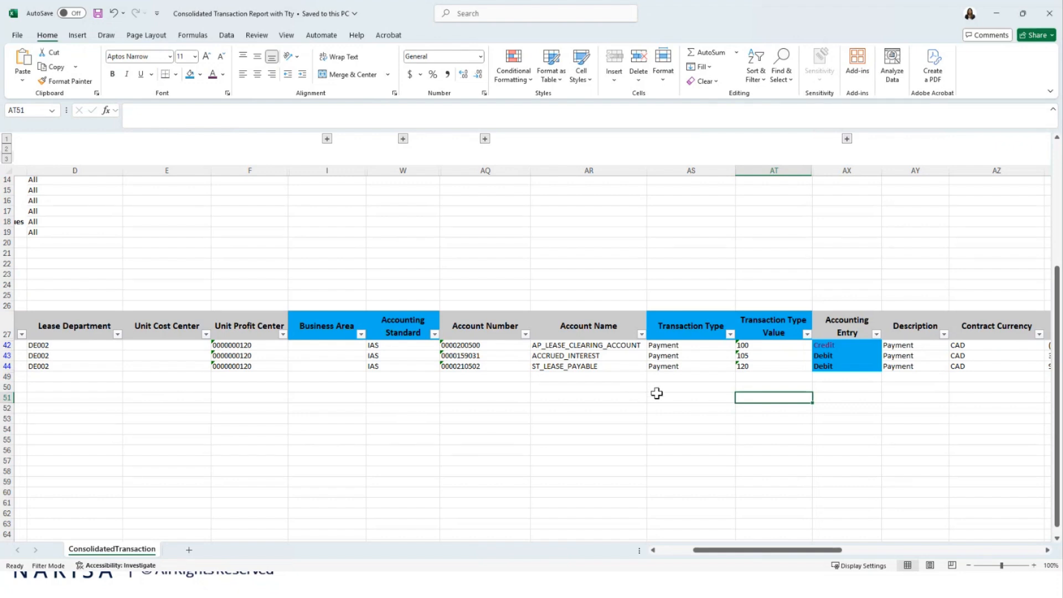
{"action": "left_click", "coordinate": [778, 355]}
{"action": "left_click", "coordinate": [770, 171]}
{"action": "left_click", "coordinate": [772, 419]}
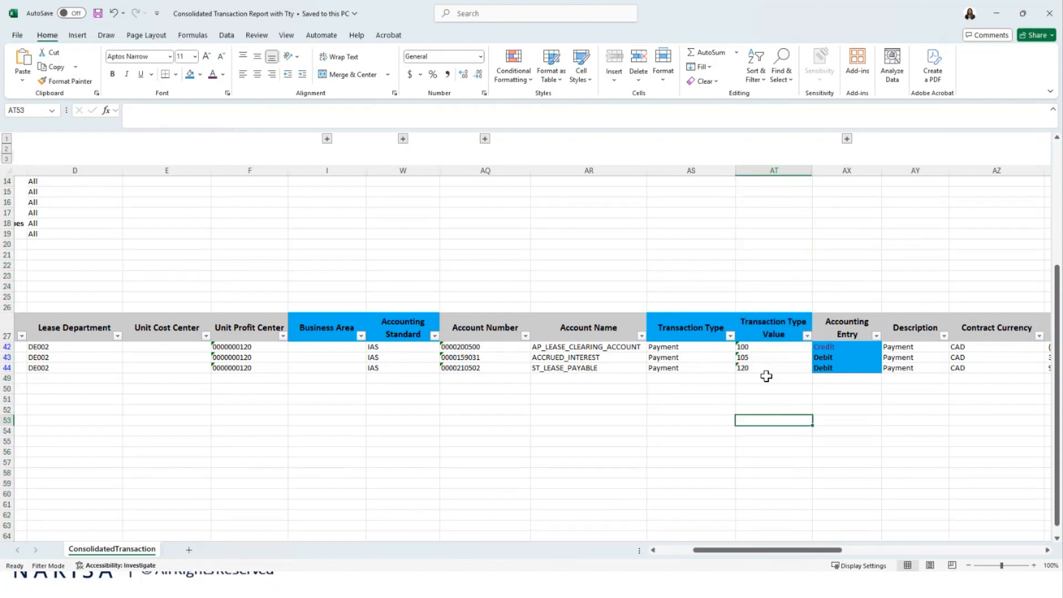
{"action": "key", "text": "alt+Tab"}
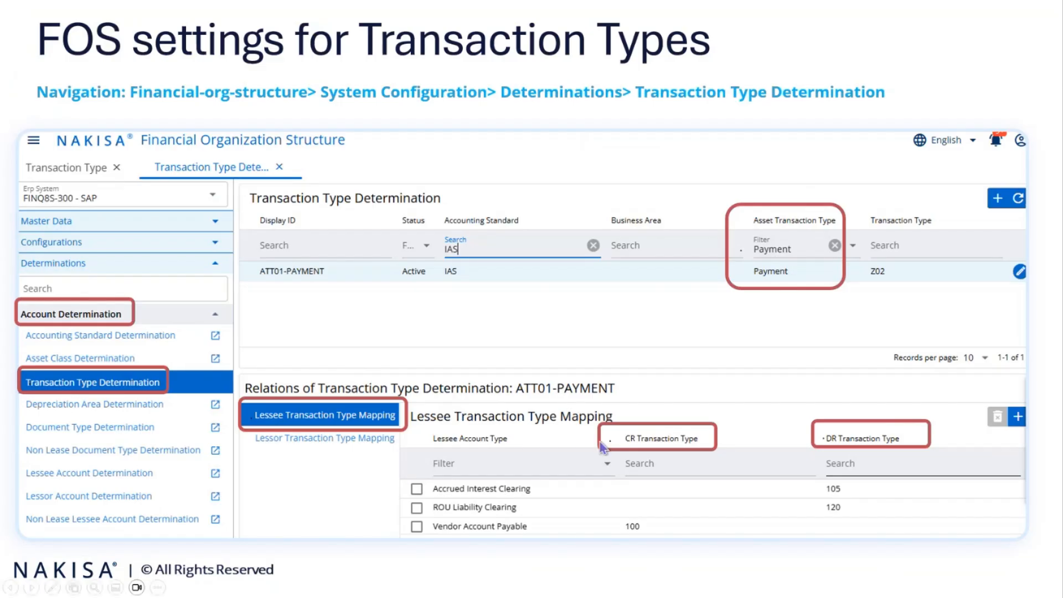
{"action": "left_click", "coordinate": [586, 419]}
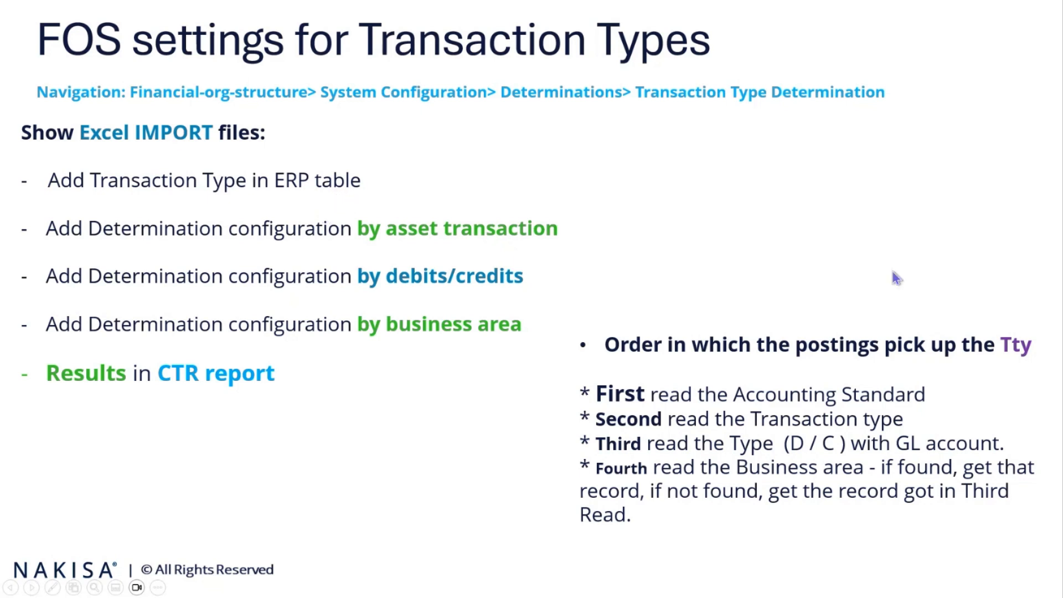
{"action": "left_click", "coordinate": [583, 371]}
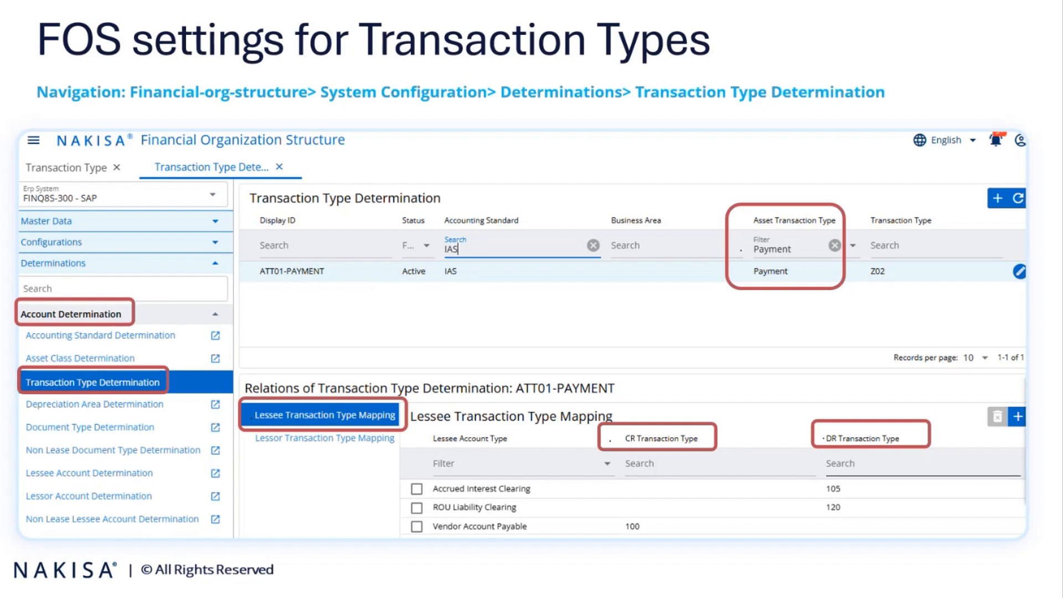
- Switch to Nakisa's Financial Organization Structure, filter the transaction type determinations by "gaa" and Payment, and select ATT02-PAYMENT
{"action": "key", "text": "alt+Tab"}
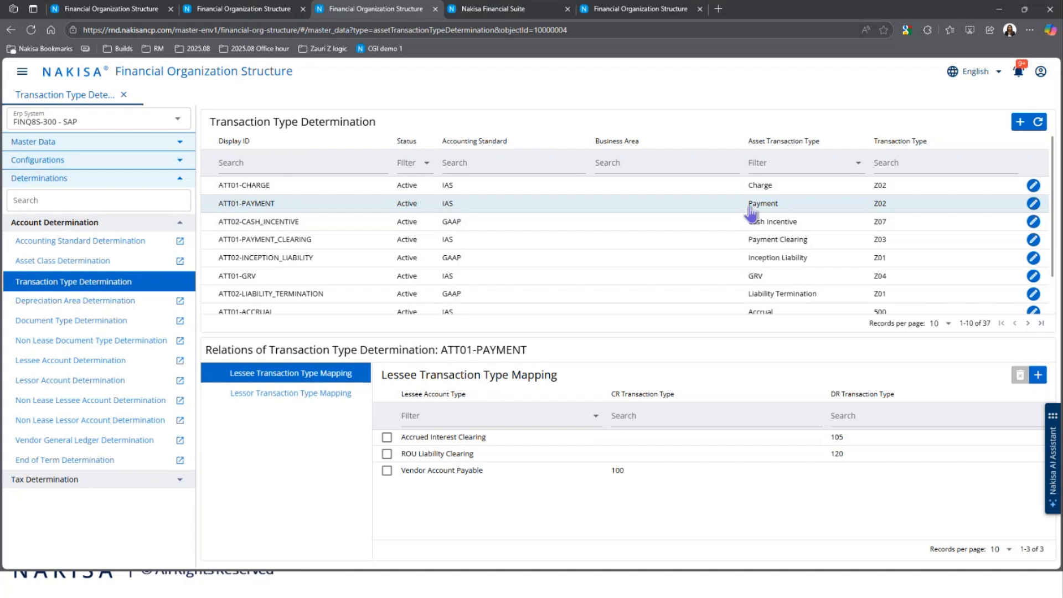
{"action": "left_click", "coordinate": [457, 163]}
{"action": "type", "text": "gaa"}
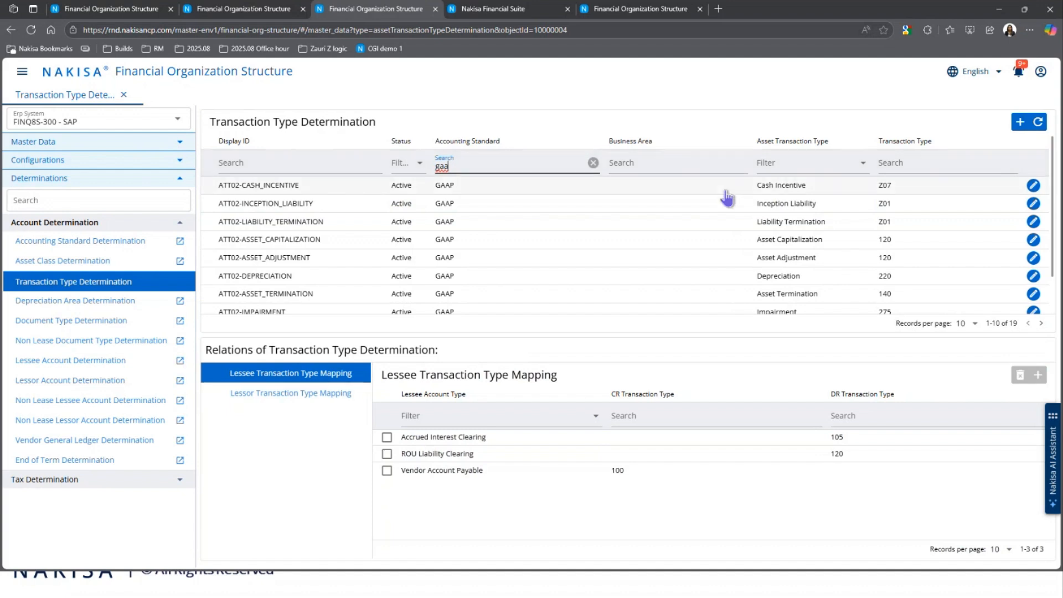
{"action": "left_click", "coordinate": [787, 166]}
{"action": "scroll", "coordinate": [811, 332], "scroll_direction": "down", "scroll_amount": 4}
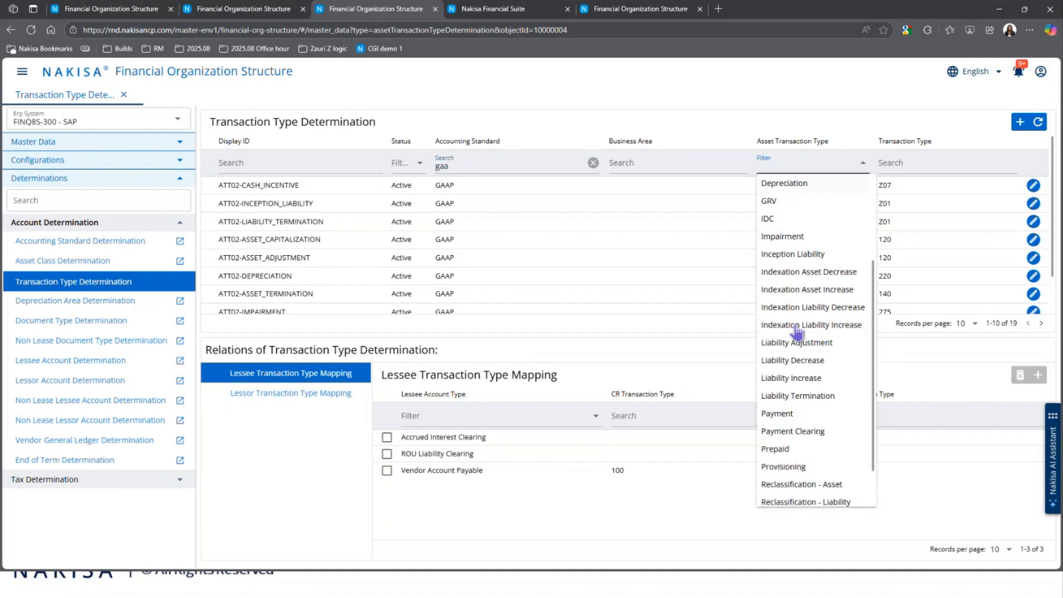
{"action": "left_click", "coordinate": [791, 383]}
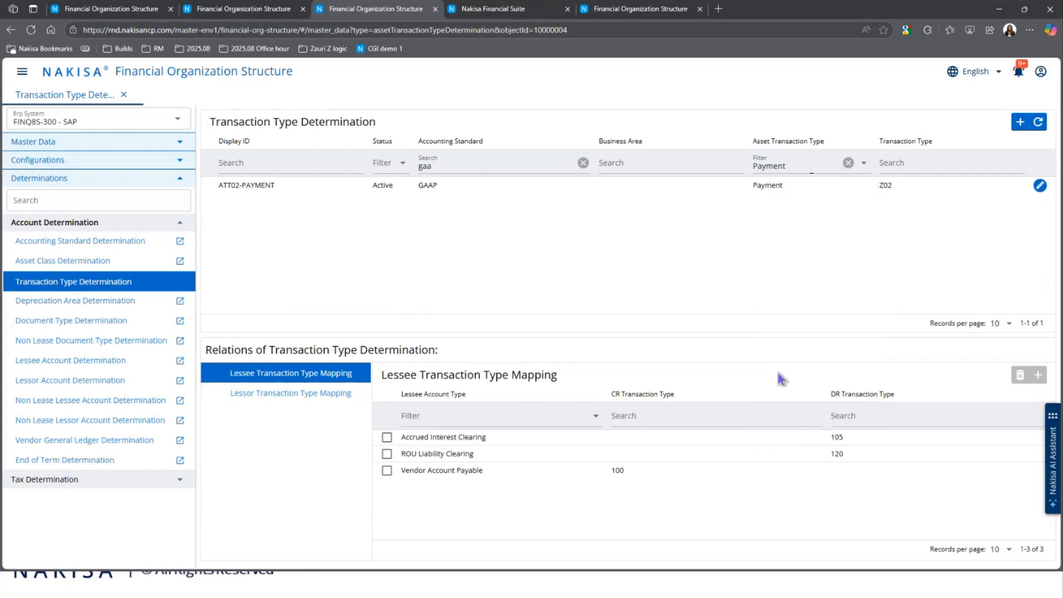
{"action": "left_click", "coordinate": [433, 195]}
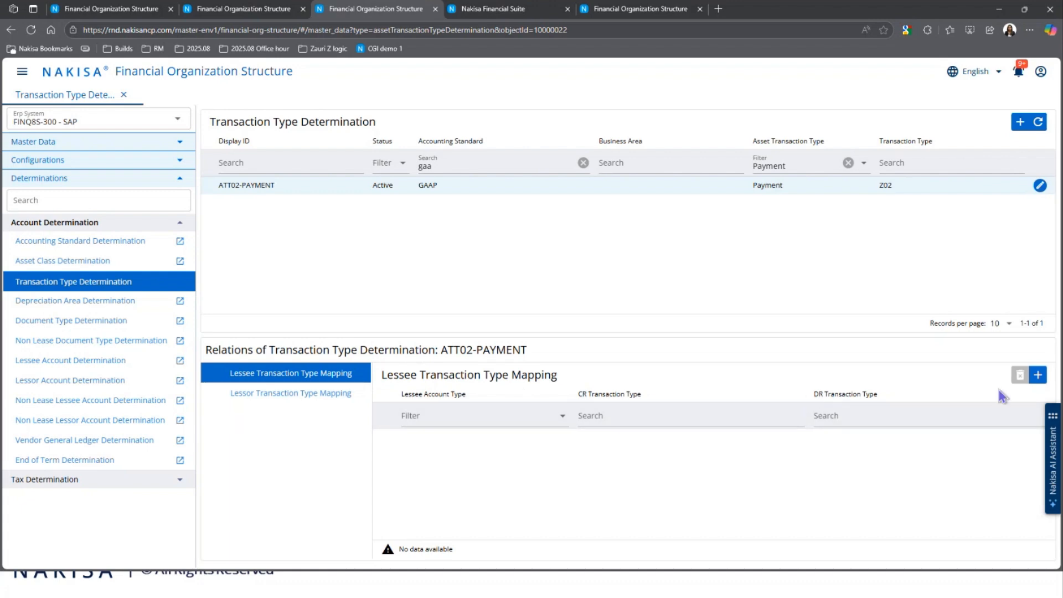
- Start a new lessee transaction type mapping for ATT02-PAYMENT with ROU Liability Clearing as the lessee account type
{"action": "left_click", "coordinate": [1038, 374]}
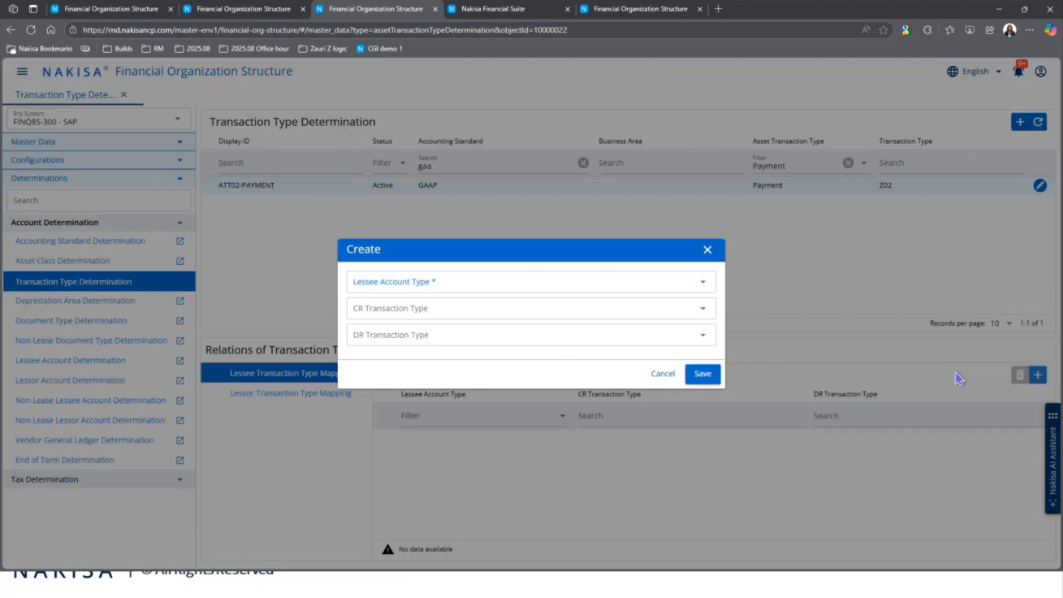
{"action": "left_click", "coordinate": [495, 286]}
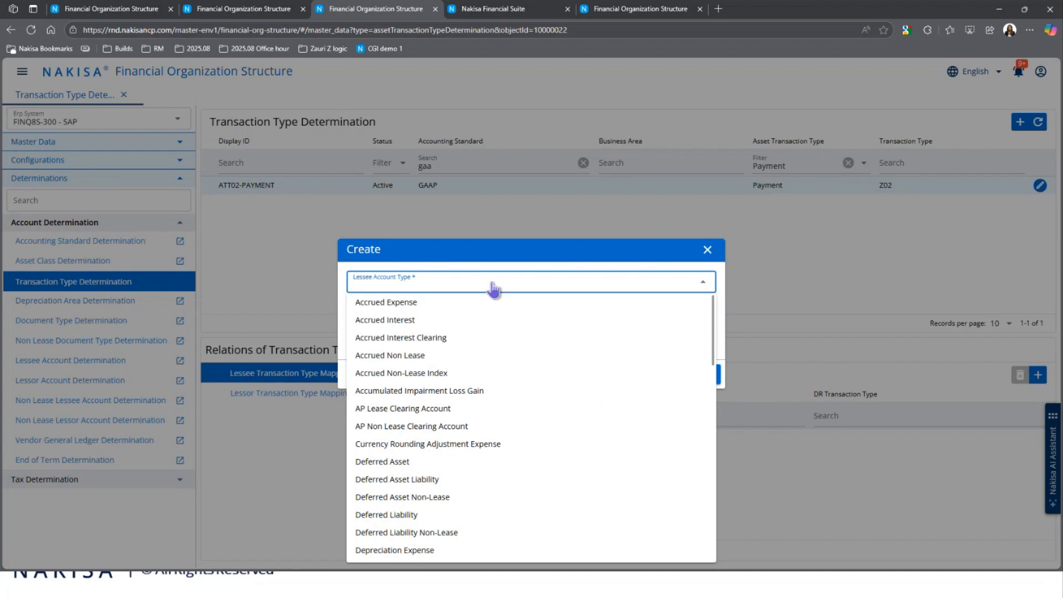
{"action": "left_click", "coordinate": [494, 288]}
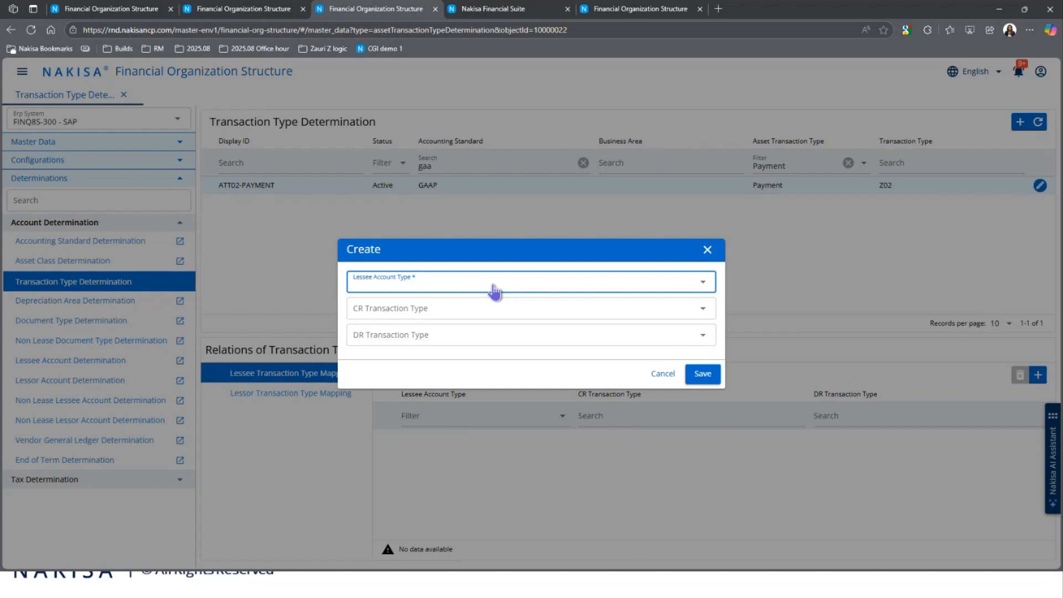
{"action": "left_click", "coordinate": [494, 288]}
{"action": "scroll", "coordinate": [445, 393], "scroll_direction": "down", "scroll_amount": 4}
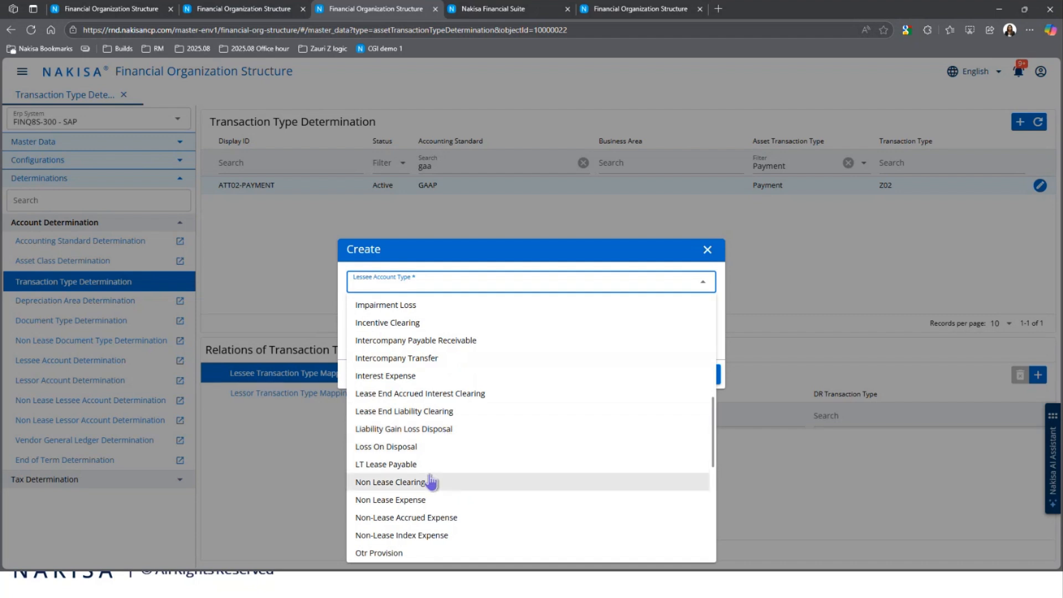
{"action": "scroll", "coordinate": [431, 482], "scroll_direction": "down", "scroll_amount": 4}
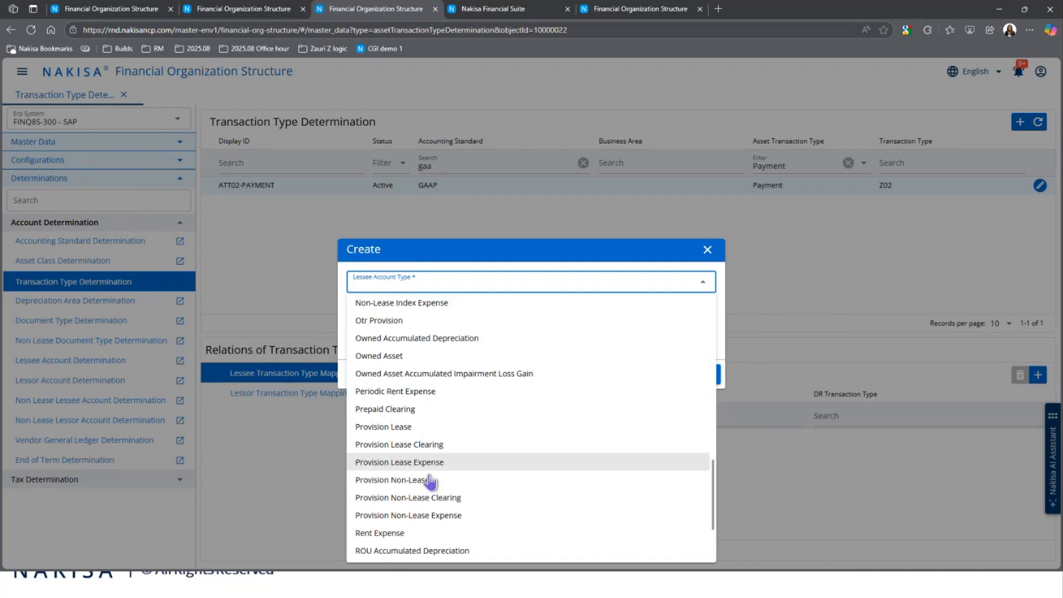
{"action": "scroll", "coordinate": [431, 482], "scroll_direction": "down", "scroll_amount": 2}
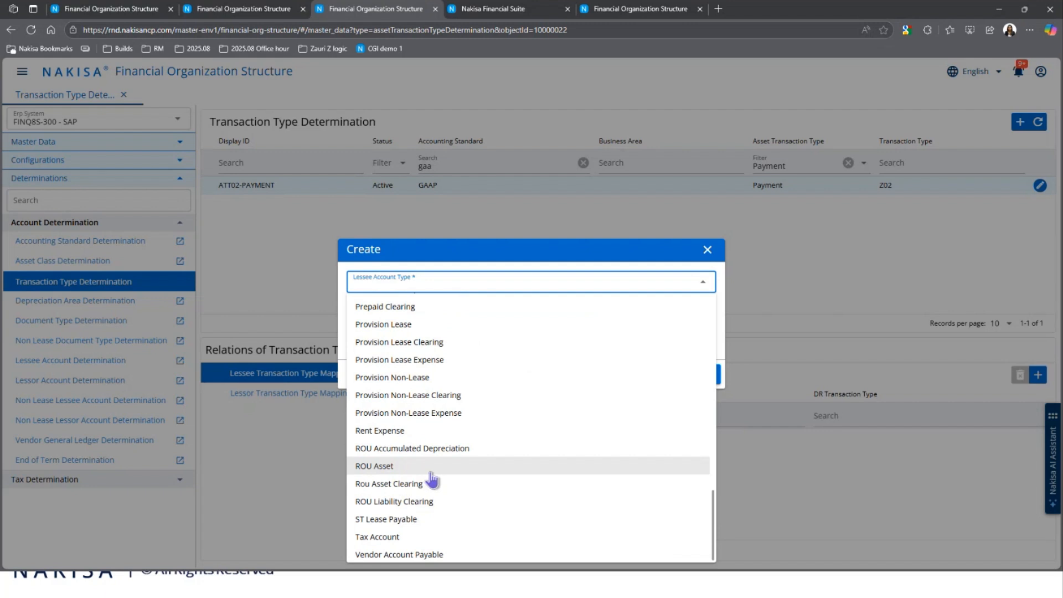
{"action": "left_click", "coordinate": [443, 505]}
- Set the mapping's CR transaction type to 120 and DR transaction type to 145, and save it
{"action": "left_click", "coordinate": [404, 313]}
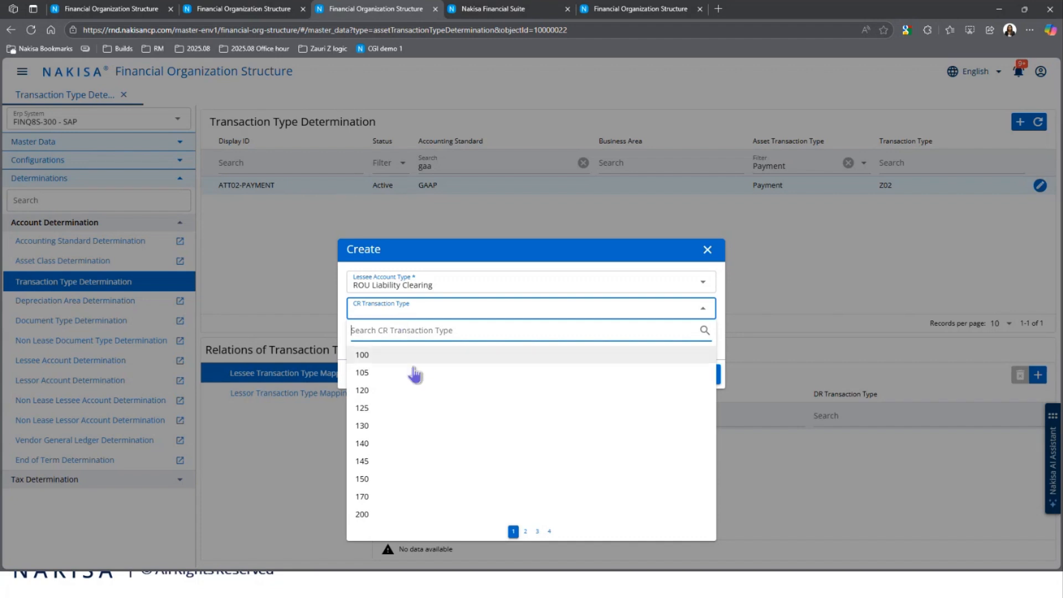
{"action": "left_click", "coordinate": [408, 390]}
{"action": "left_click", "coordinate": [406, 345]}
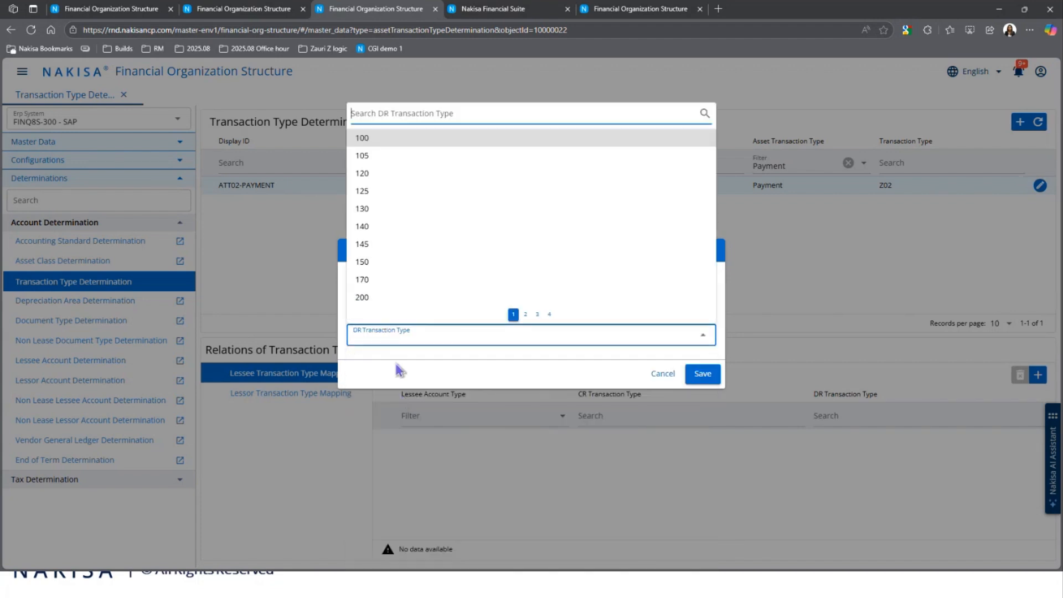
{"action": "left_click", "coordinate": [395, 363]}
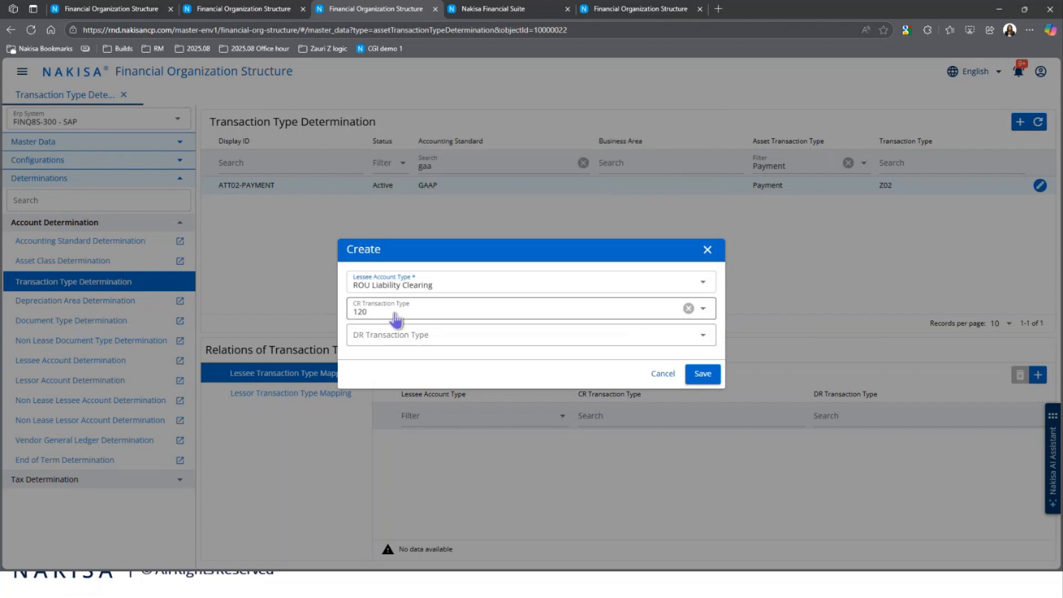
{"action": "left_click", "coordinate": [390, 338]}
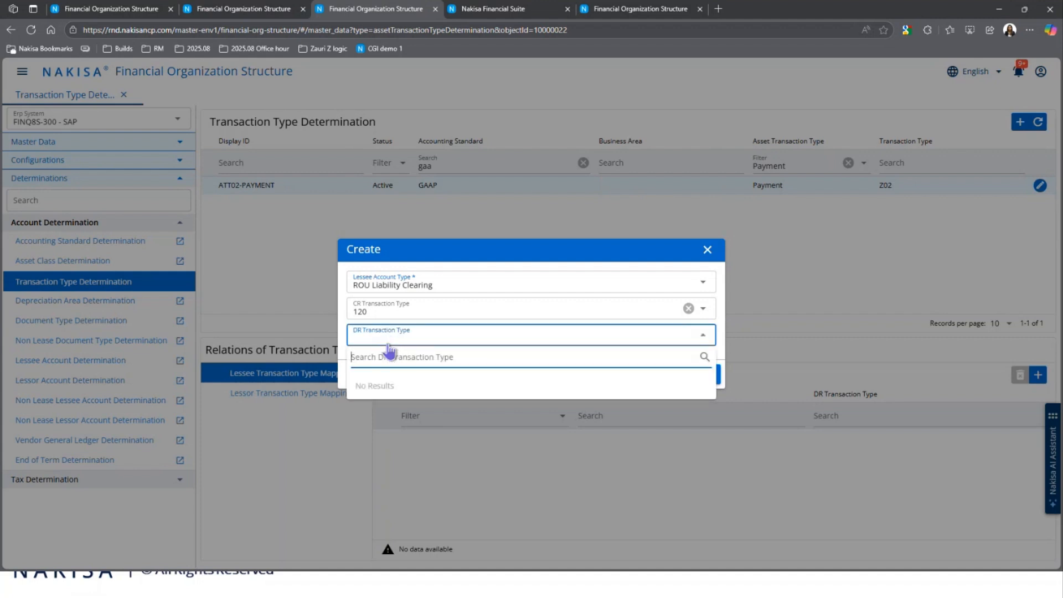
{"action": "left_click", "coordinate": [371, 250]}
{"action": "left_click", "coordinate": [700, 381]}
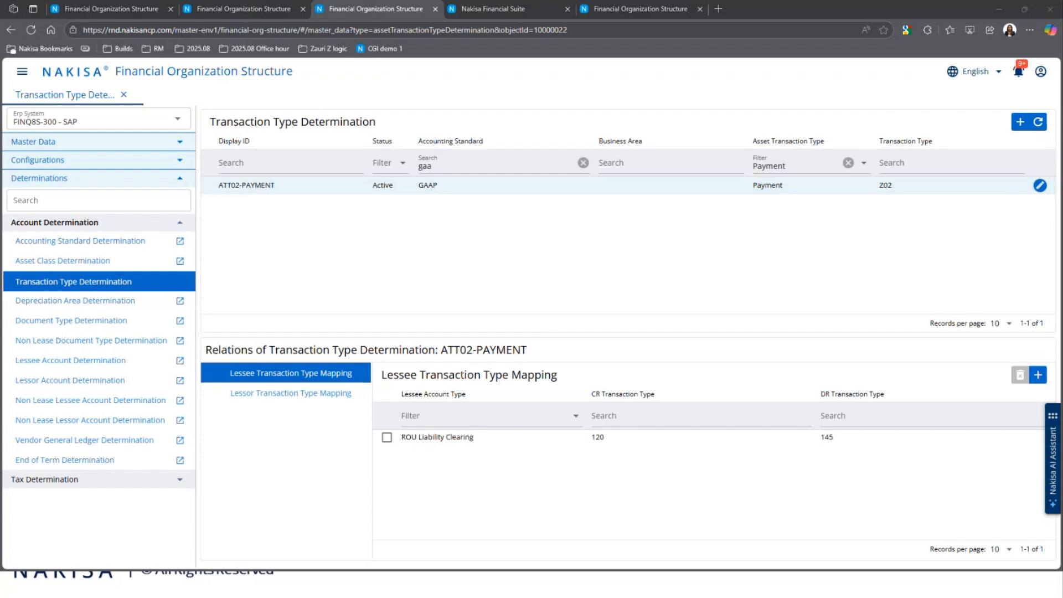
- Open Mass Import and create an import job with the Determination import type category
{"action": "left_click", "coordinate": [21, 73]}
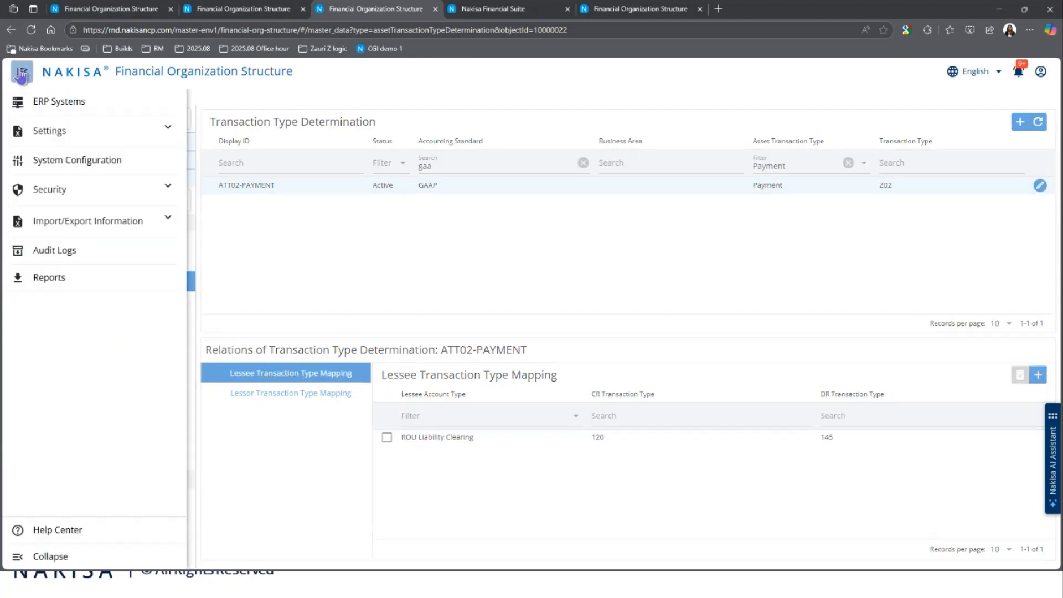
{"action": "left_click", "coordinate": [35, 233]}
{"action": "left_click", "coordinate": [81, 285]}
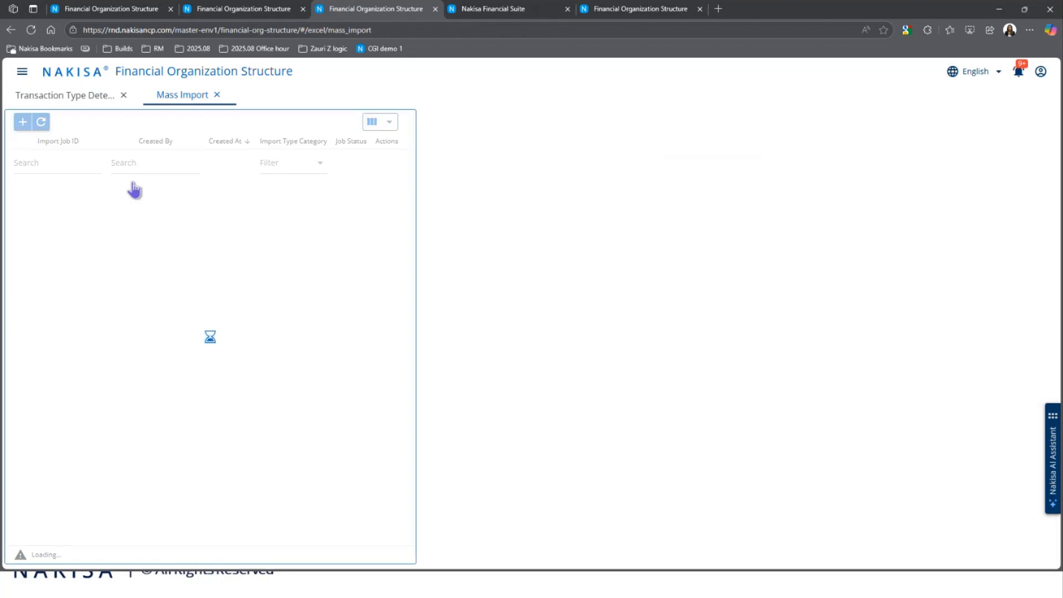
{"action": "left_click", "coordinate": [22, 121]}
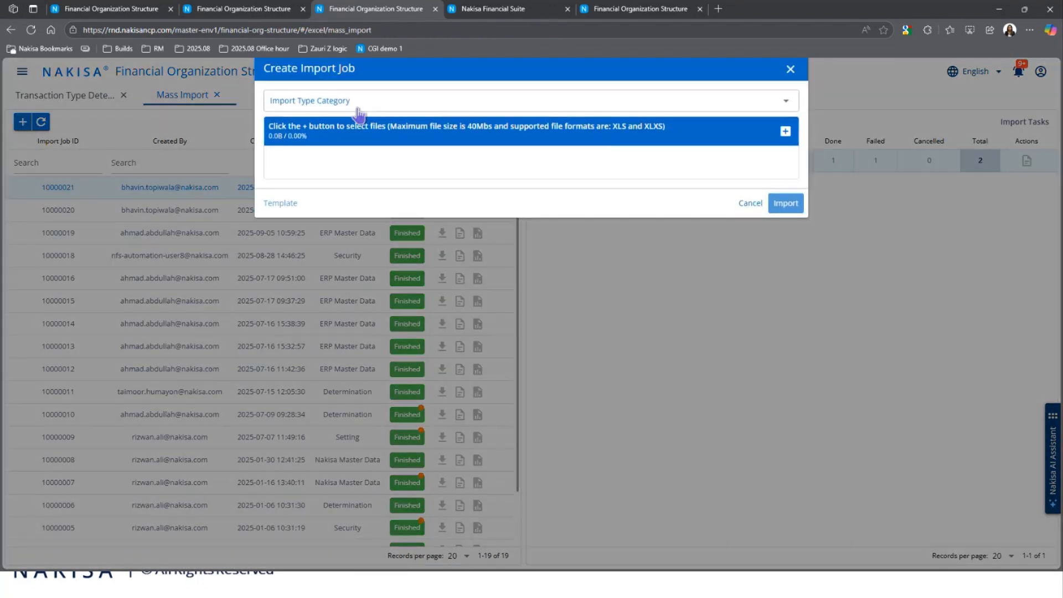
{"action": "left_click", "coordinate": [341, 101]}
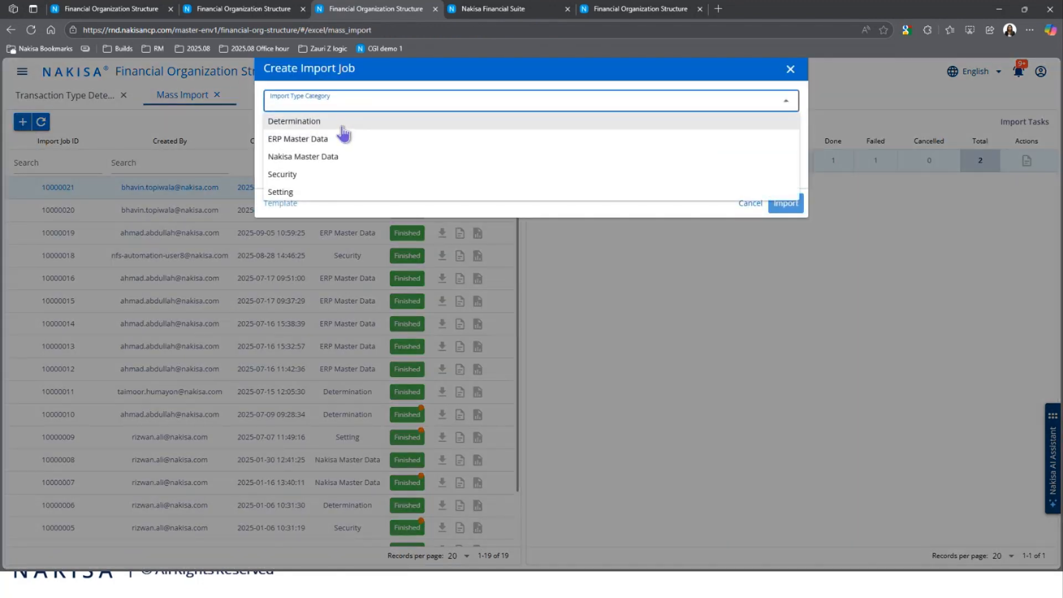
{"action": "left_click", "coordinate": [342, 127]}
{"action": "left_click", "coordinate": [302, 125]}
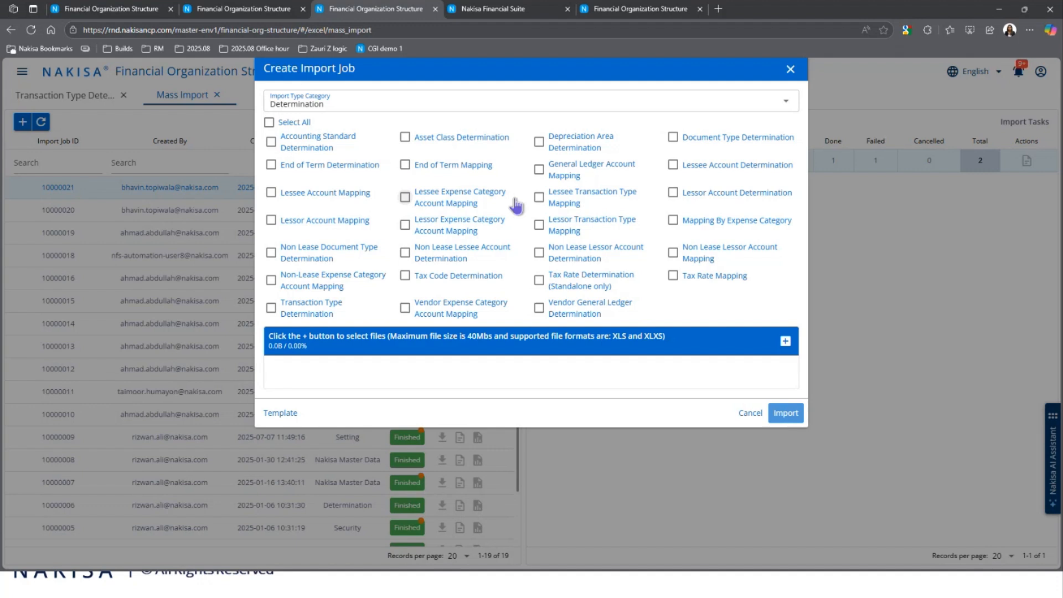
- Include Lessee Transaction Type Mapping and Transaction Type Determination in the import job, and enable sample data for its template
{"action": "left_click", "coordinate": [561, 207]}
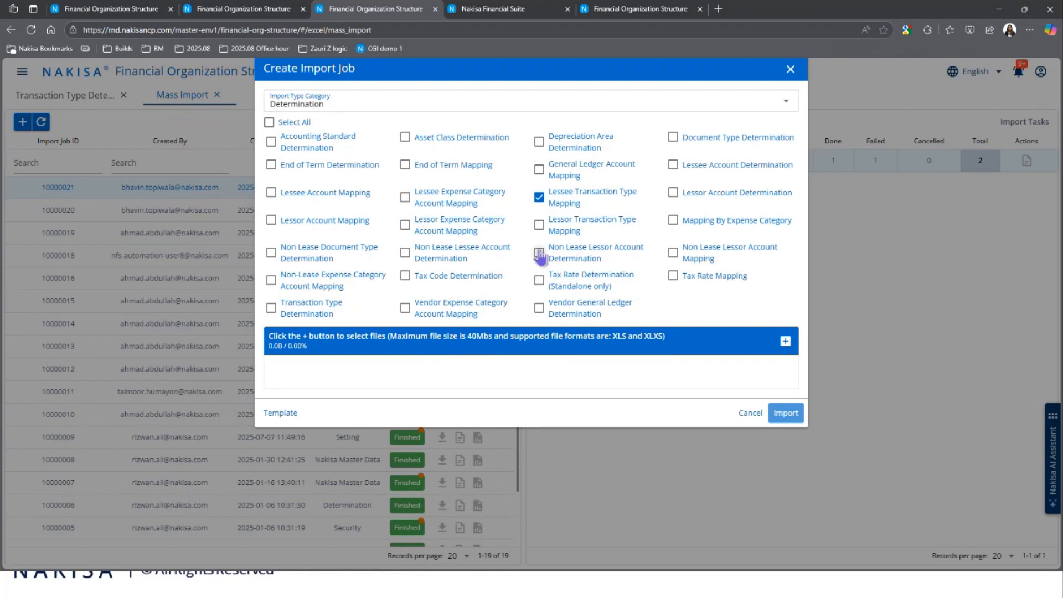
{"action": "left_click", "coordinate": [317, 310]}
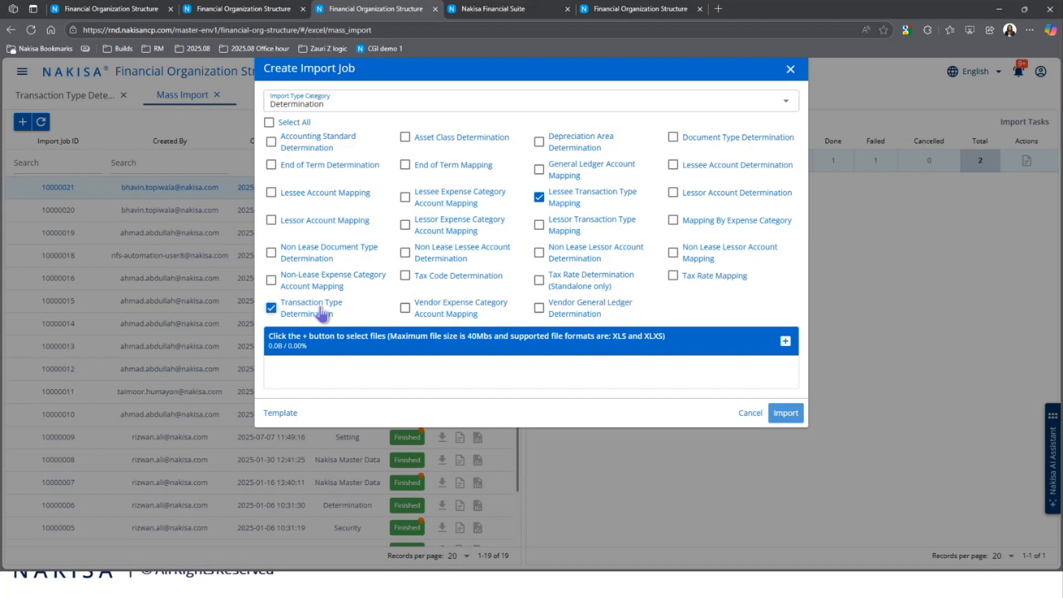
{"action": "left_click", "coordinate": [273, 413]}
{"action": "left_click", "coordinate": [284, 435]}
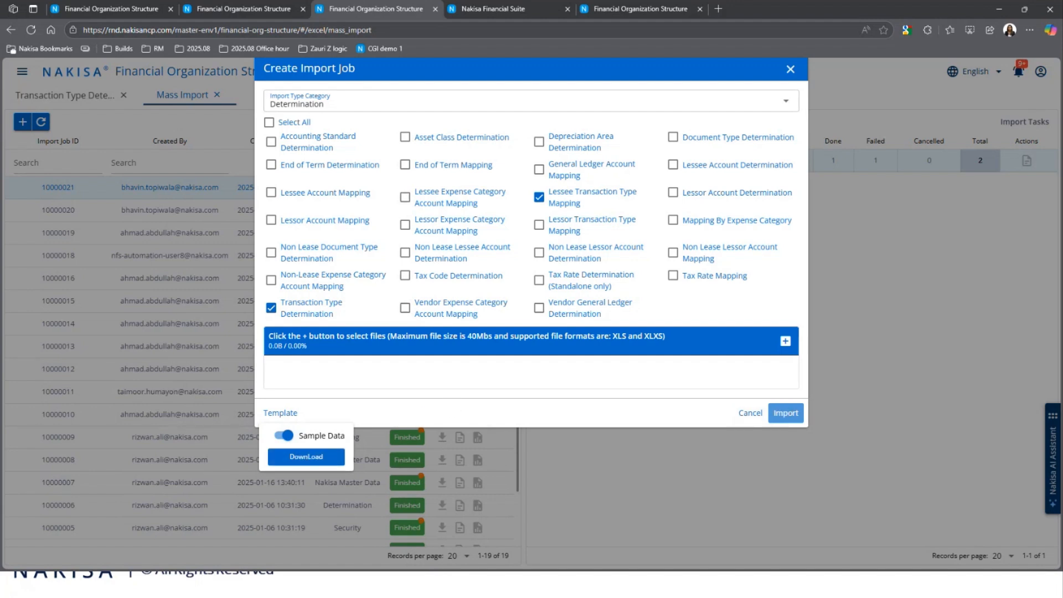
- Switch to the Export_Determination workbook in Excel and filter the Accounting Standard Display ID column to IAS only
{"action": "left_click_drag", "start_coordinate": [1060, 52], "coordinate": [616, 1]}
{"action": "left_click", "coordinate": [194, 360]}
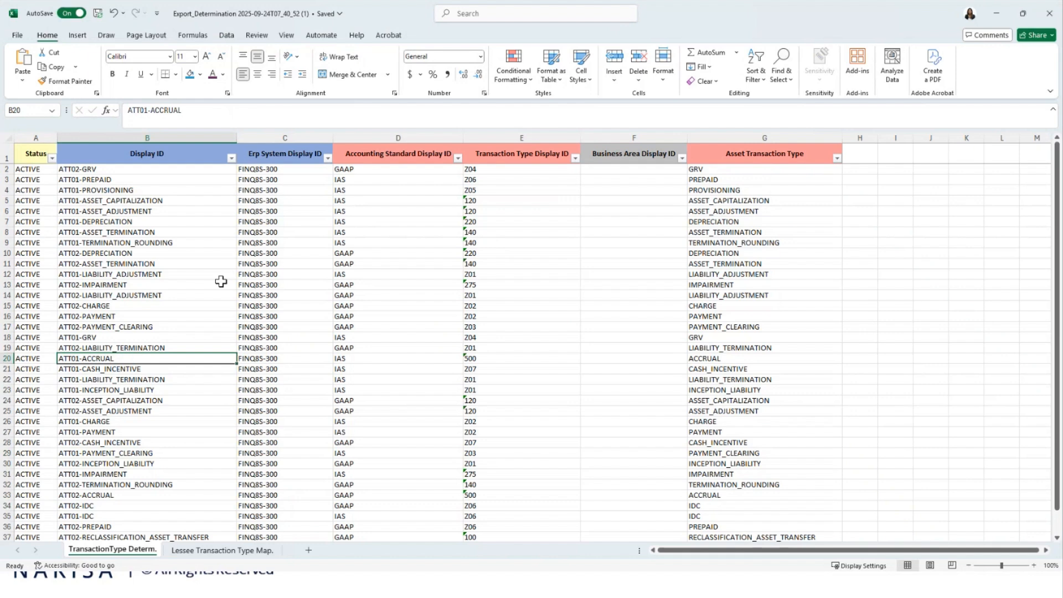
{"action": "left_click", "coordinate": [458, 158]}
{"action": "left_click", "coordinate": [357, 313]}
{"action": "left_click", "coordinate": [414, 408]}
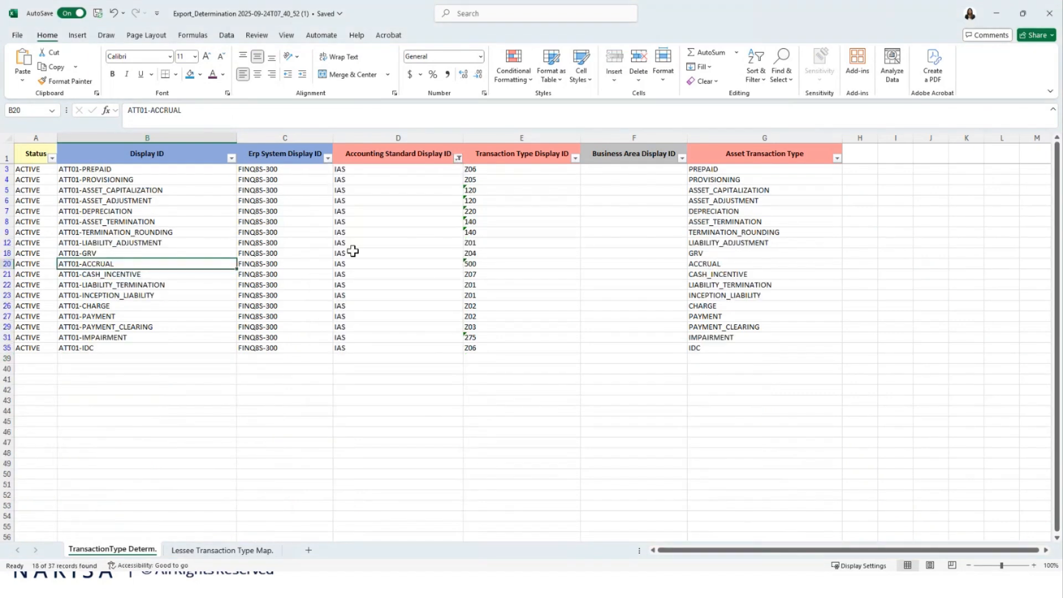
- Filter the Asset Transaction Type column to PAYMENT only, leaving out PAYMENT_CLEARING
{"action": "left_click", "coordinate": [840, 161]}
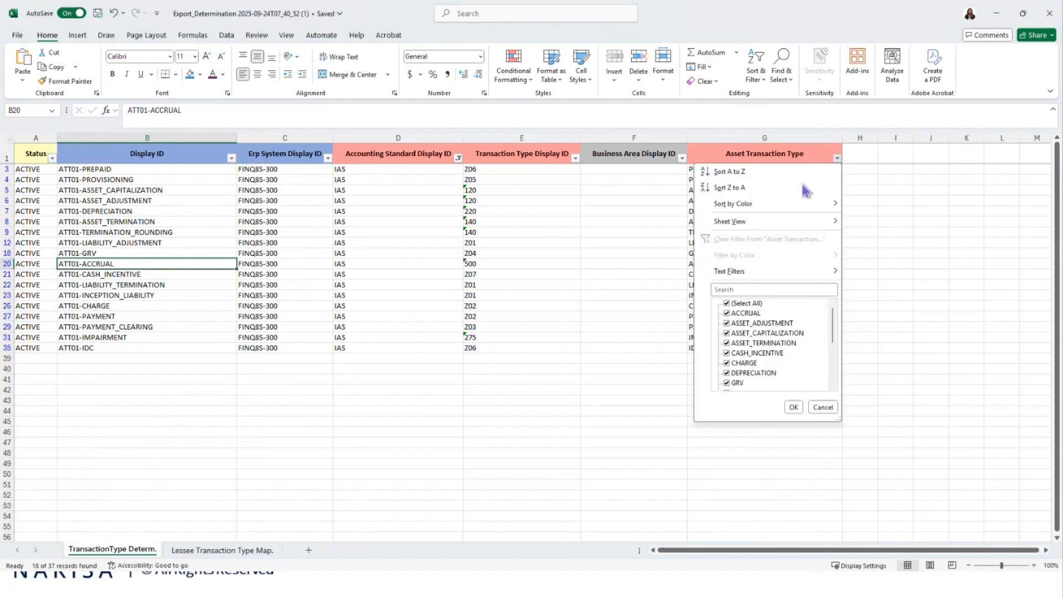
{"action": "left_click", "coordinate": [746, 289]}
{"action": "type", "text": "p"}
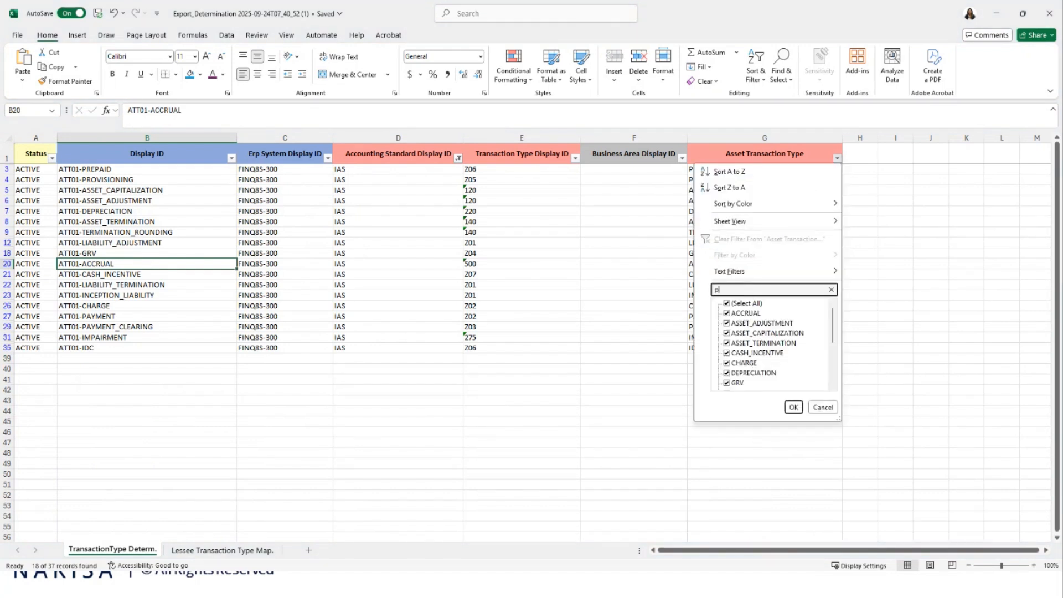
{"action": "type", "text": "aym"}
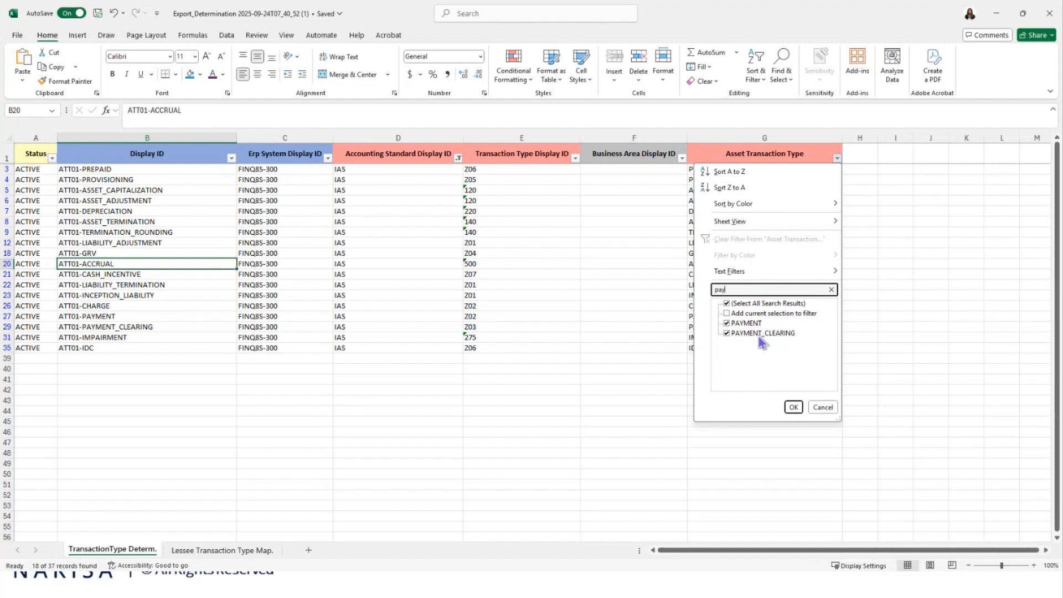
{"action": "left_click", "coordinate": [761, 333]}
{"action": "left_click", "coordinate": [793, 406]}
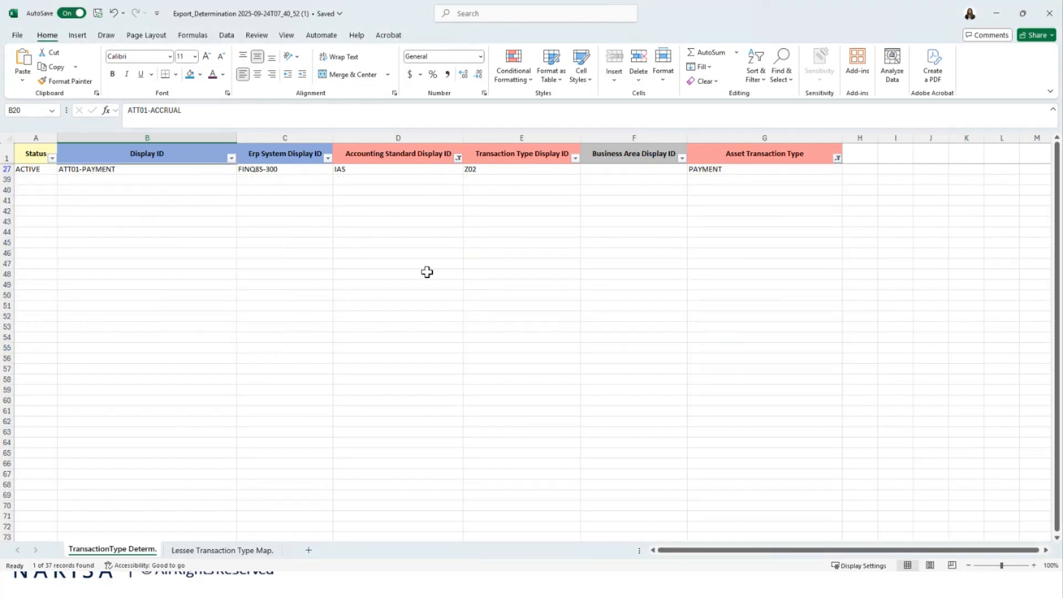
- Open the Lessee Transaction Type Map. sheet and examine its CR and DR transaction type mappings
{"action": "left_click", "coordinate": [263, 553]}
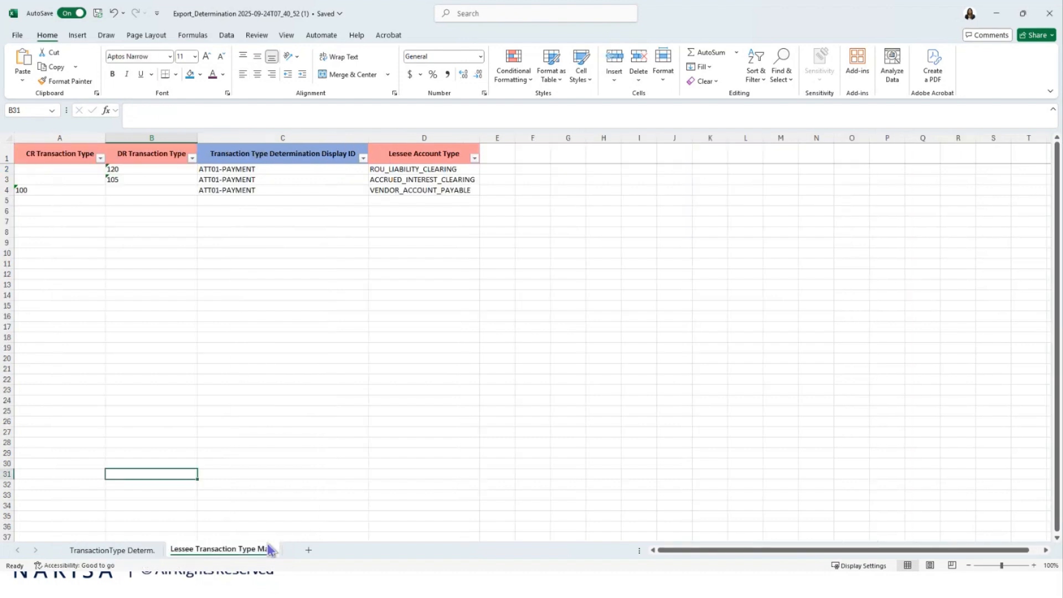
{"action": "left_click", "coordinate": [285, 441]}
{"action": "left_click", "coordinate": [209, 263]}
{"action": "left_click", "coordinate": [122, 232]}
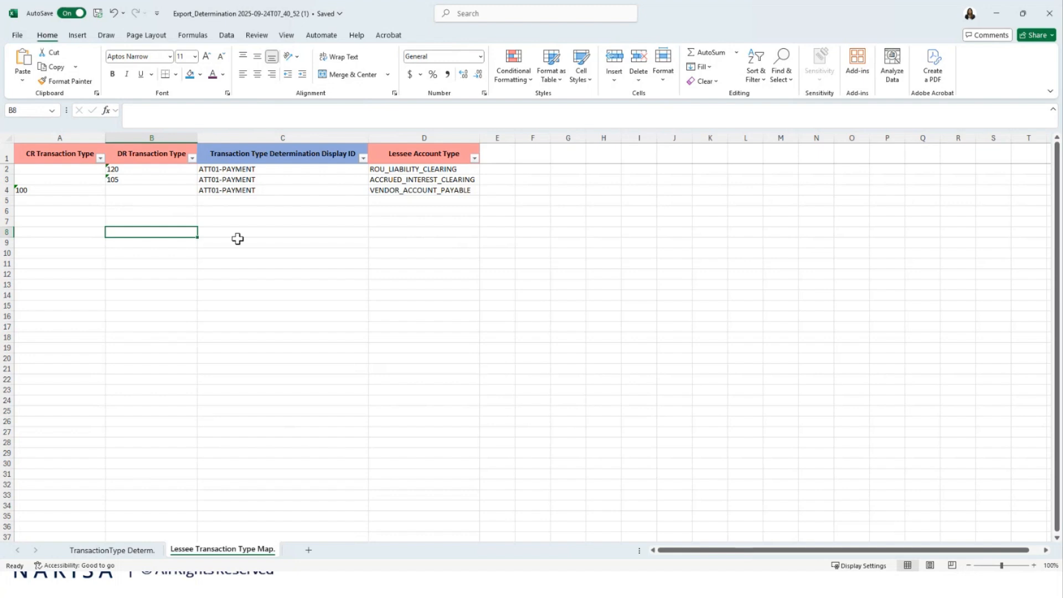
- Compare the PAYMENT row's Display ID in TransactionType Determ. with the Transaction Type Determination Display ID in all three lessee mapping rows
{"action": "left_click", "coordinate": [121, 550]}
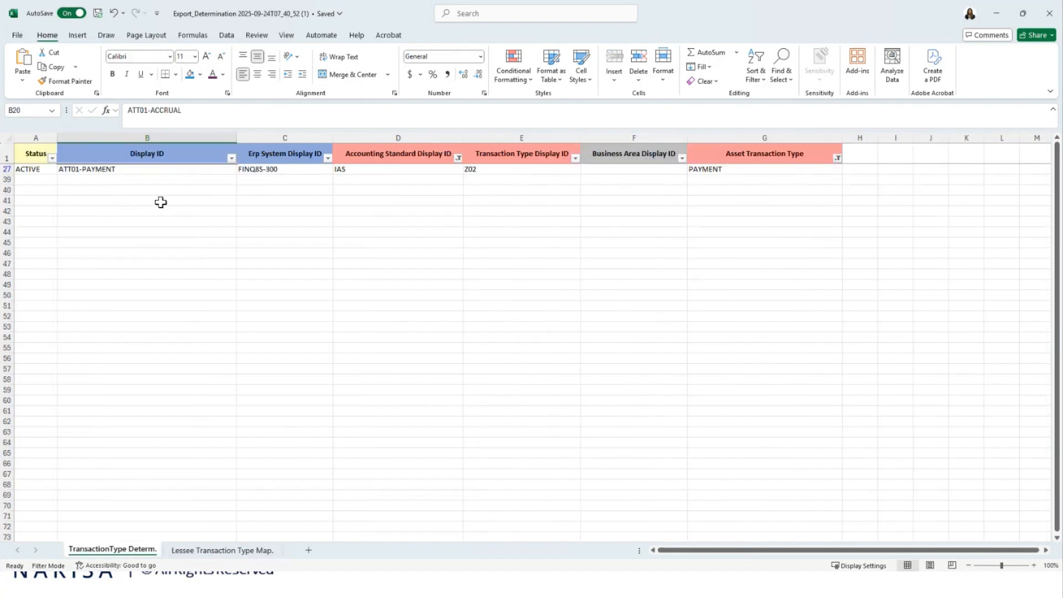
{"action": "left_click", "coordinate": [140, 169]}
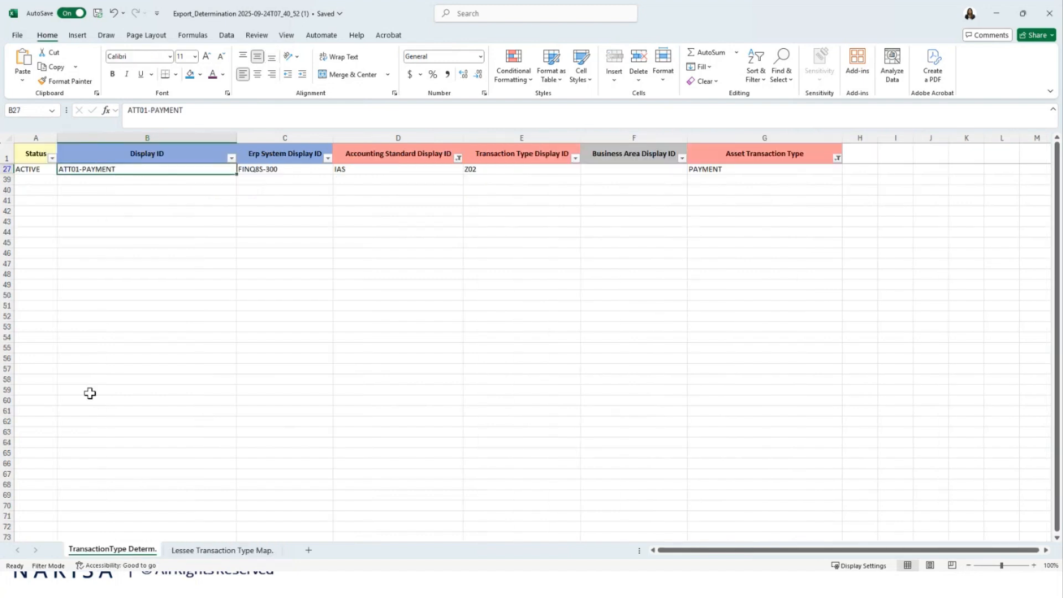
{"action": "left_click", "coordinate": [208, 551]}
{"action": "left_click_drag", "start_coordinate": [243, 169], "coordinate": [247, 190]}
{"action": "type", "text": "ATT01-PAYMENT ATT01-PAYMENT ATT01-PAYMENT"}
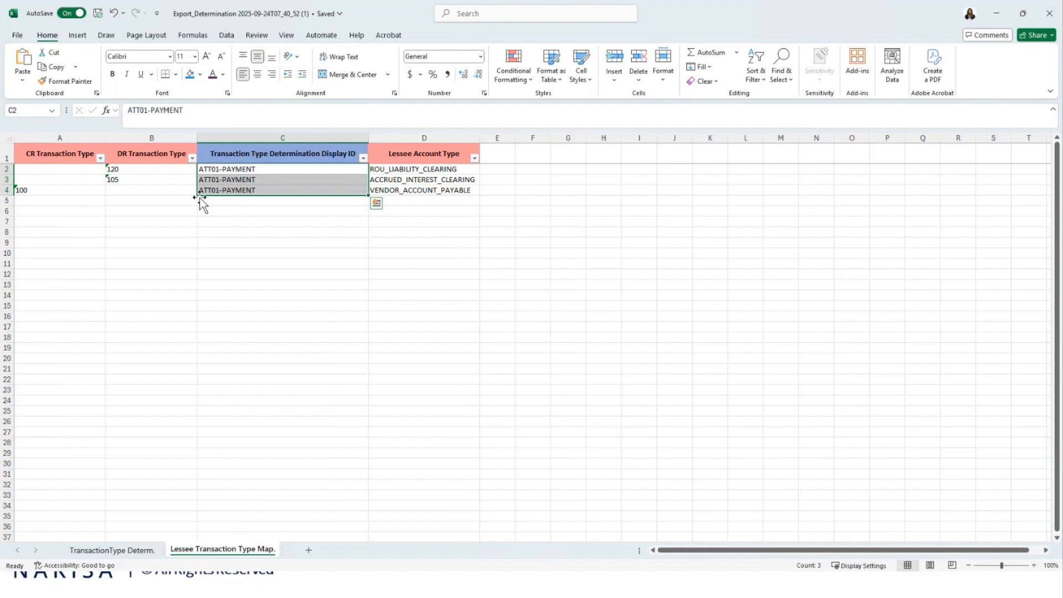
- Examine the CR transaction type of the VENDOR_ACCOUNT_PAYABLE row and the Lessee Account Type values of the three mappings
{"action": "left_click", "coordinate": [93, 190]}
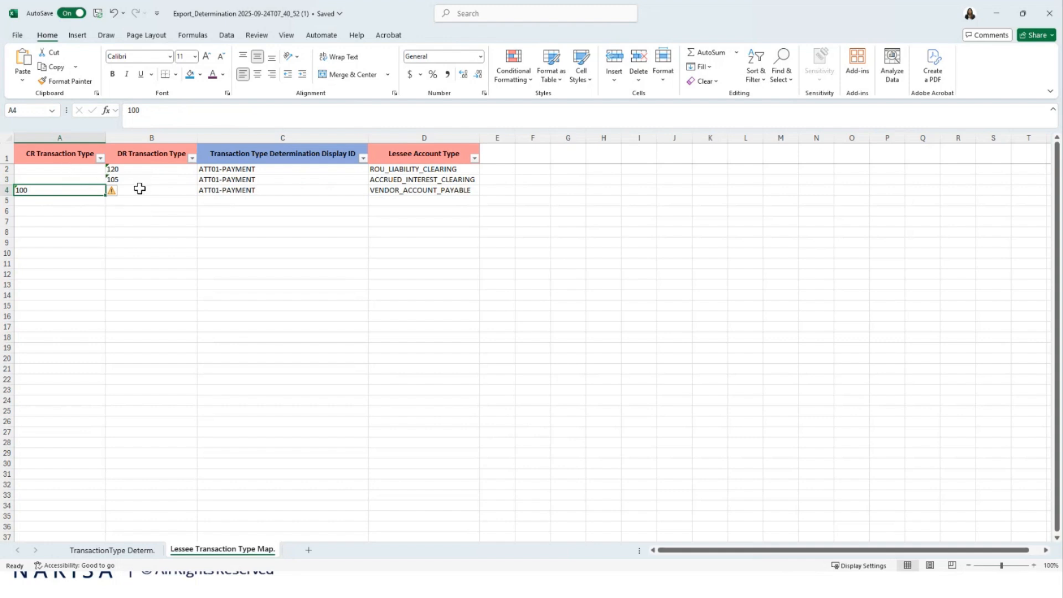
{"action": "left_click_drag", "start_coordinate": [392, 173], "coordinate": [387, 190]}
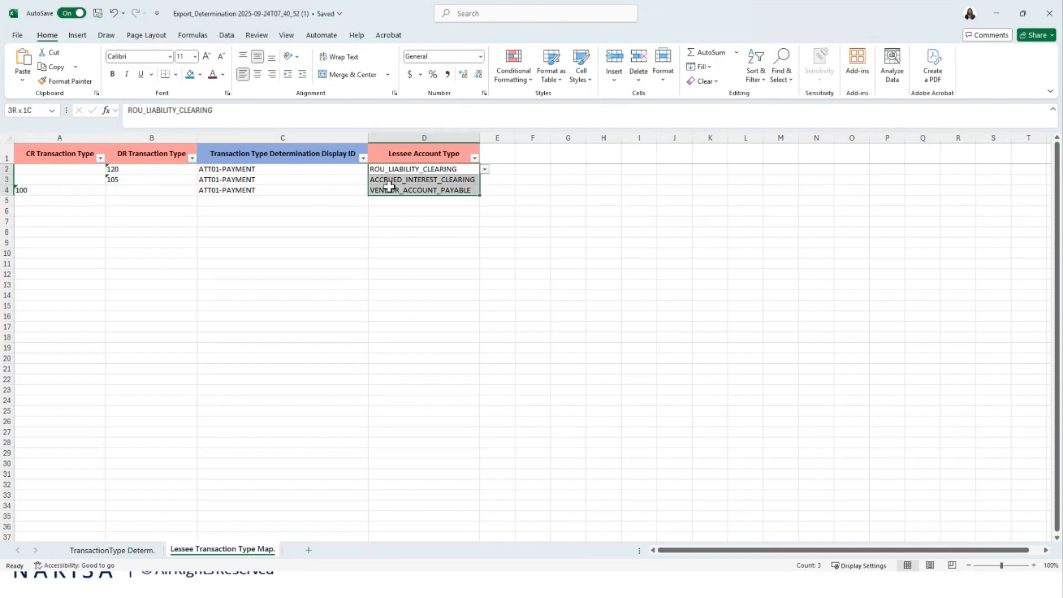
{"action": "left_click", "coordinate": [251, 221]}
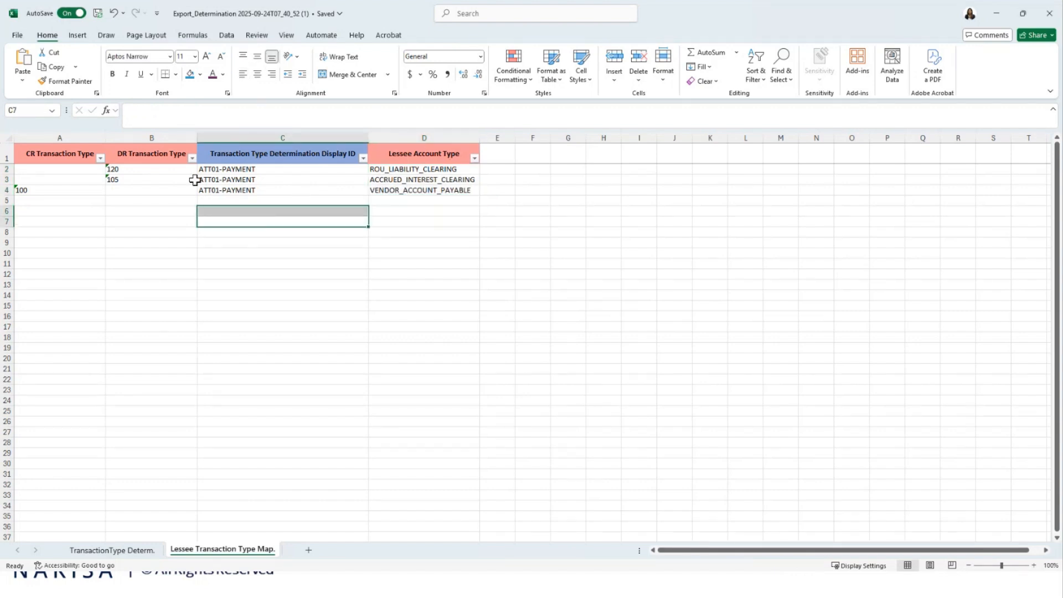
- Return to the TransactionType Determ. sheet, and switch to Nakisa to cancel the import job being created
{"action": "left_click", "coordinate": [130, 549]}
{"action": "left_click", "coordinate": [169, 475]}
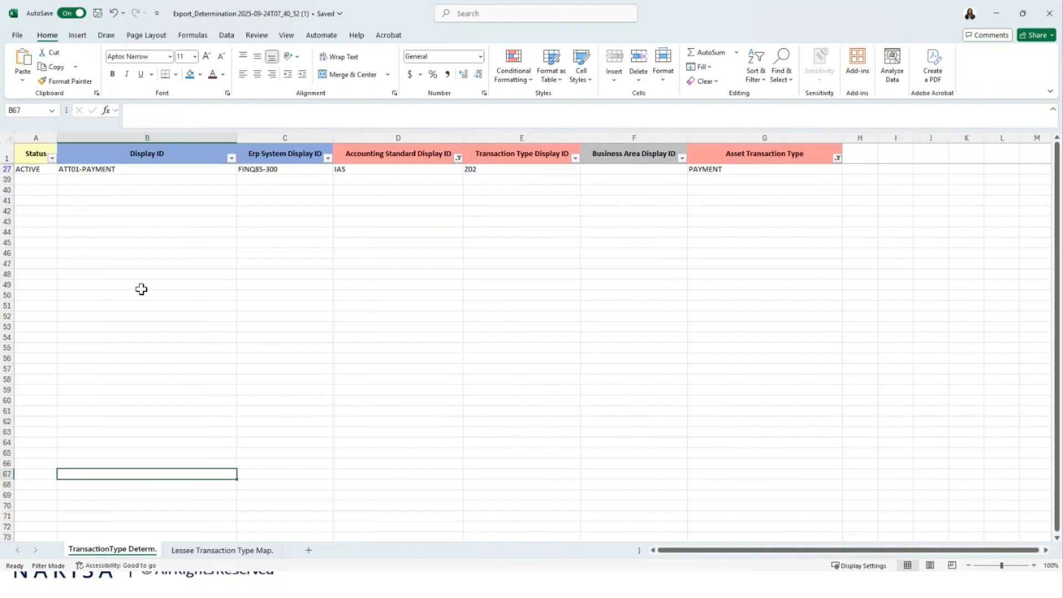
{"action": "left_click", "coordinate": [260, 417]}
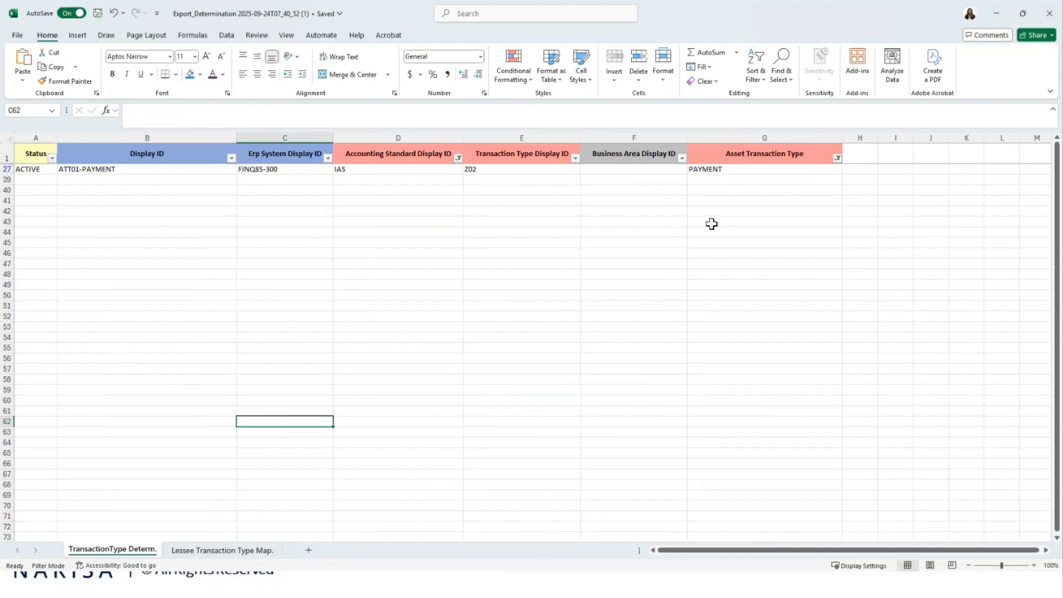
{"action": "left_click", "coordinate": [999, 16]}
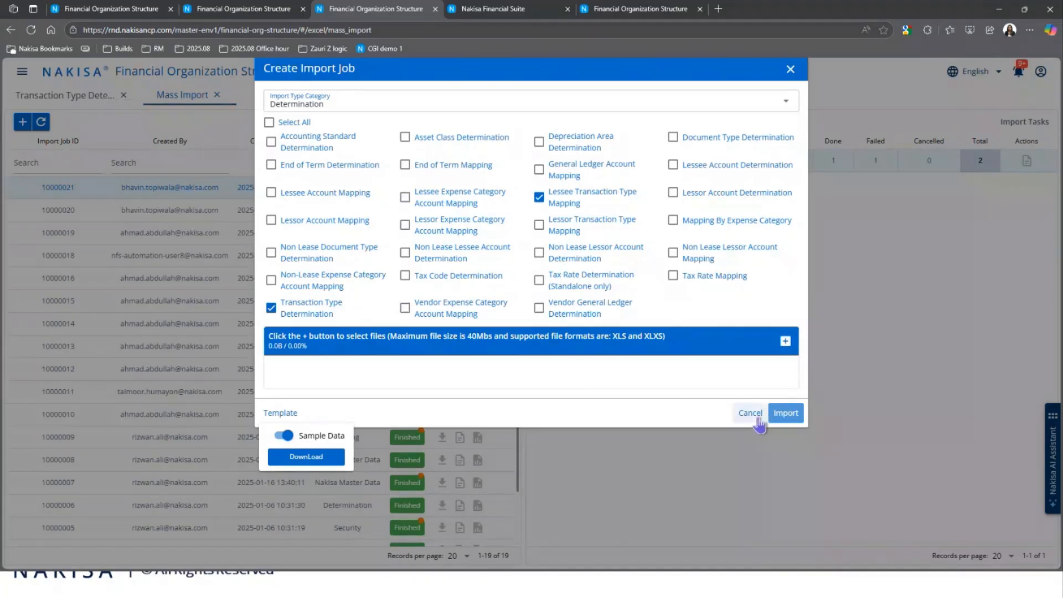
{"action": "left_click", "coordinate": [751, 414]}
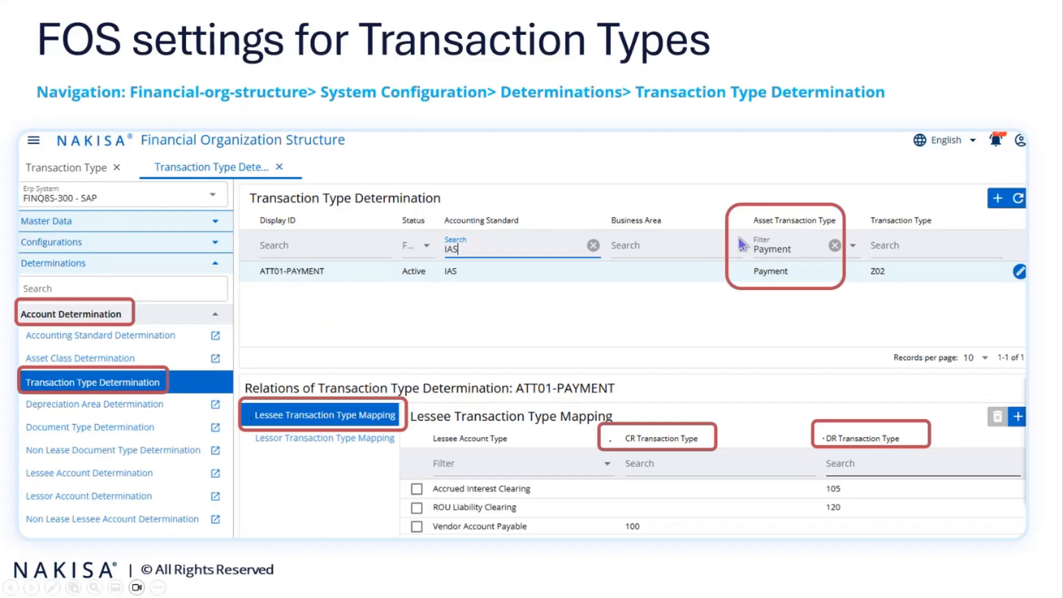
{"action": "left_click", "coordinate": [739, 238]}
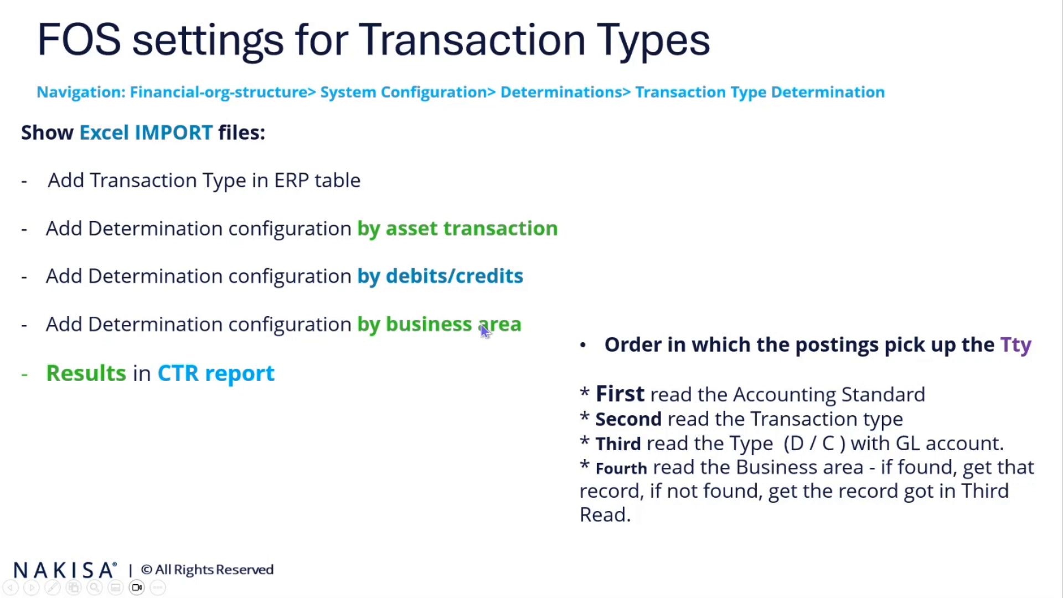
- Switch from the slides back to Nakisa and show the Transaction Type Determination page
{"action": "key", "text": "alt+Tab"}
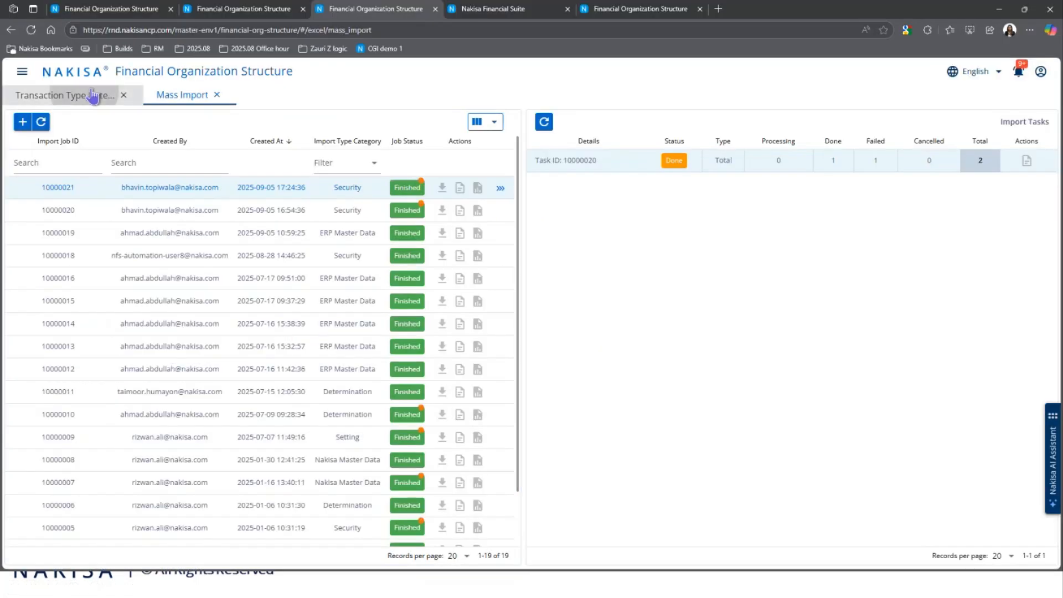
{"action": "left_click", "coordinate": [88, 95]}
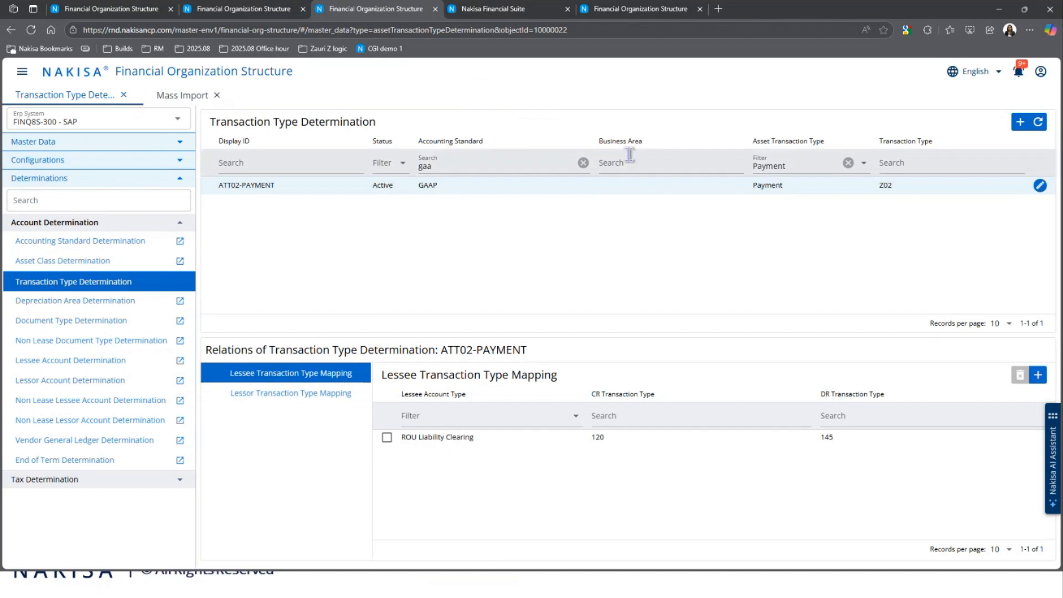